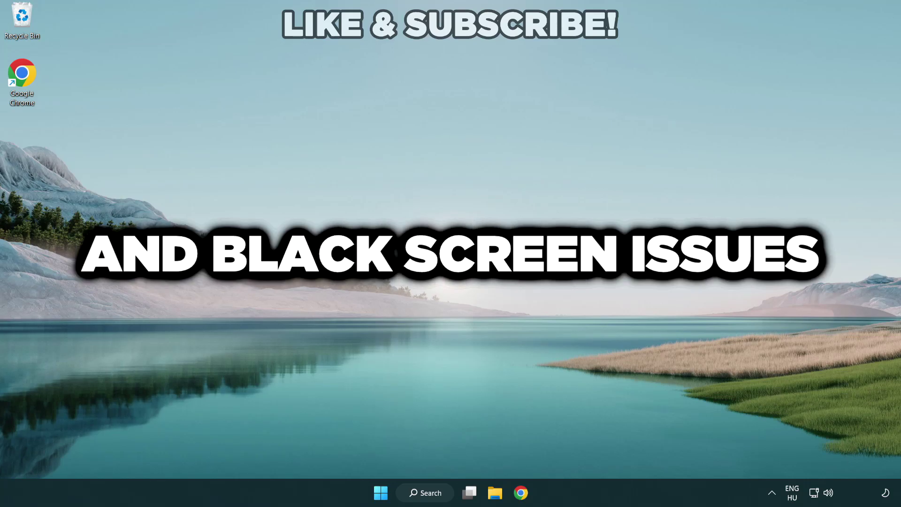
# Step: Open Windows Search to look up 'device manager'
pyautogui.click(429, 493)
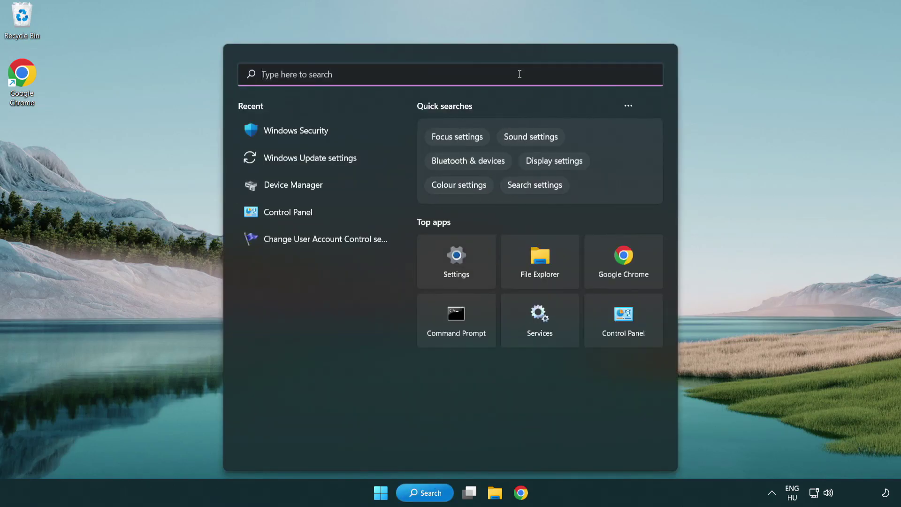
pyautogui.write('devic')
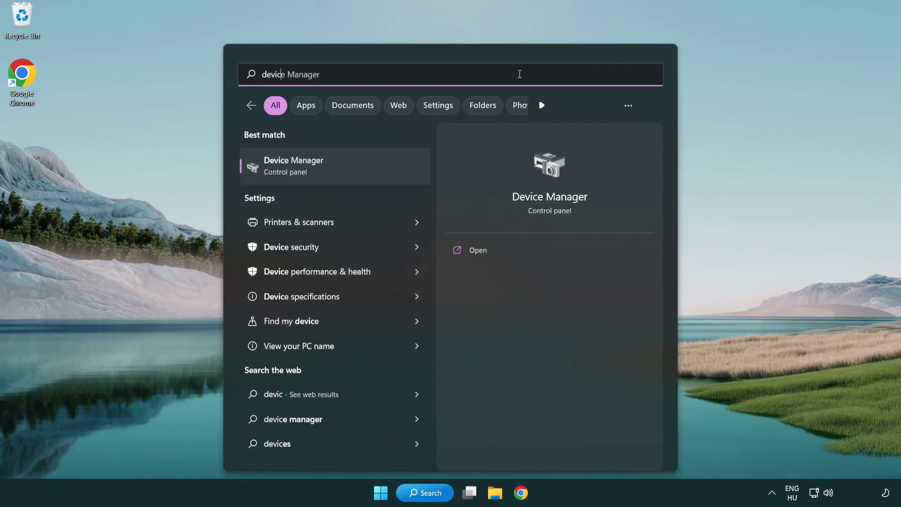
pyautogui.write('e manager')
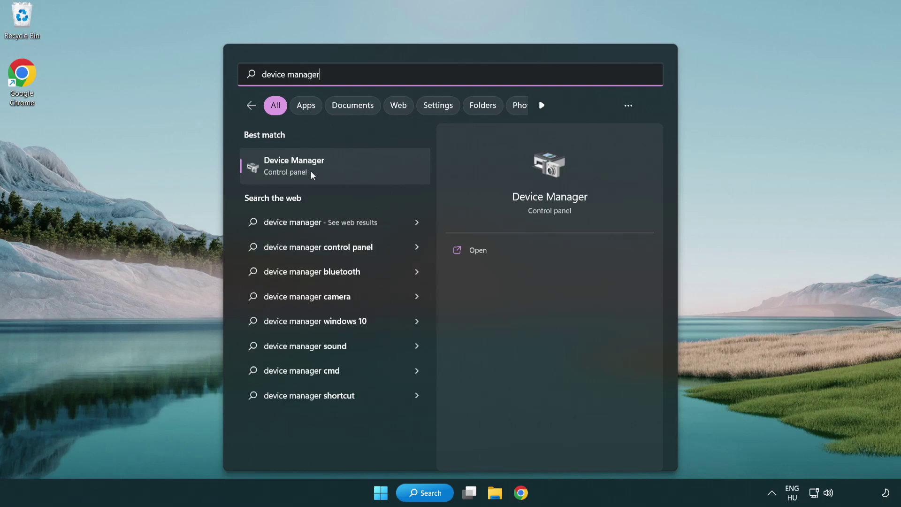
# Step: Launch Device Manager, expand Display adapters, and right-click the VMware SVGA 3D adapter
pyautogui.click(361, 173)
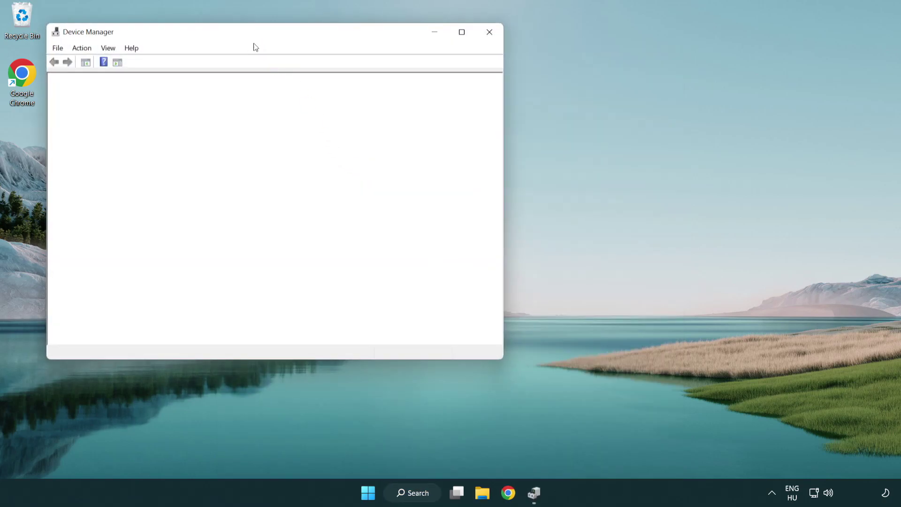
pyautogui.moveTo(245, 36); pyautogui.dragTo(396, 91)
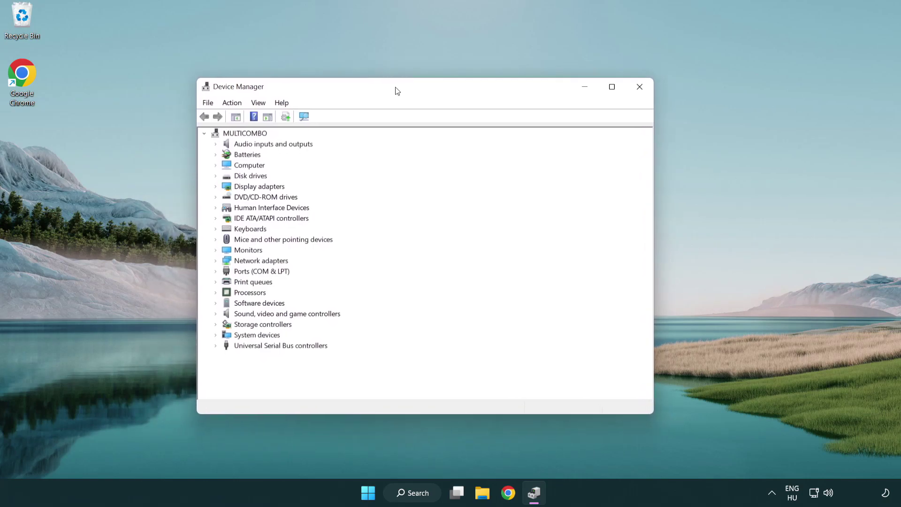
pyautogui.click(247, 187)
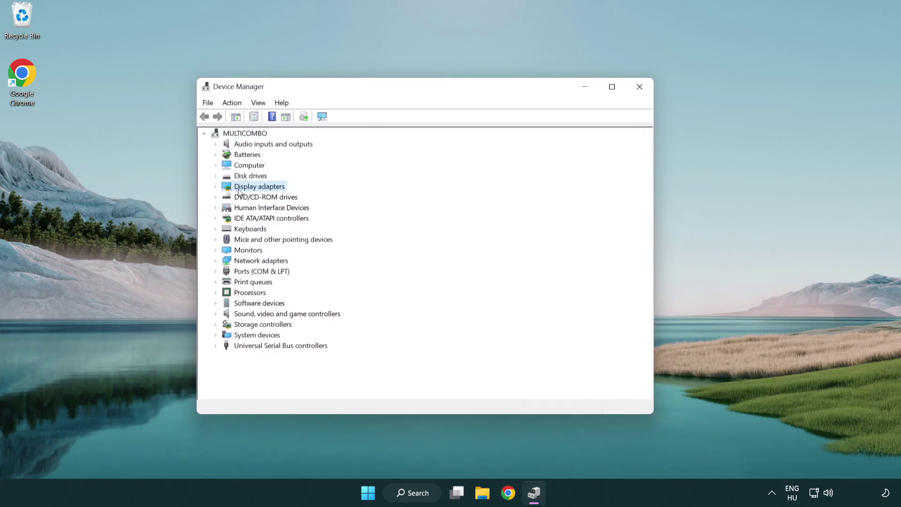
pyautogui.click(216, 187)
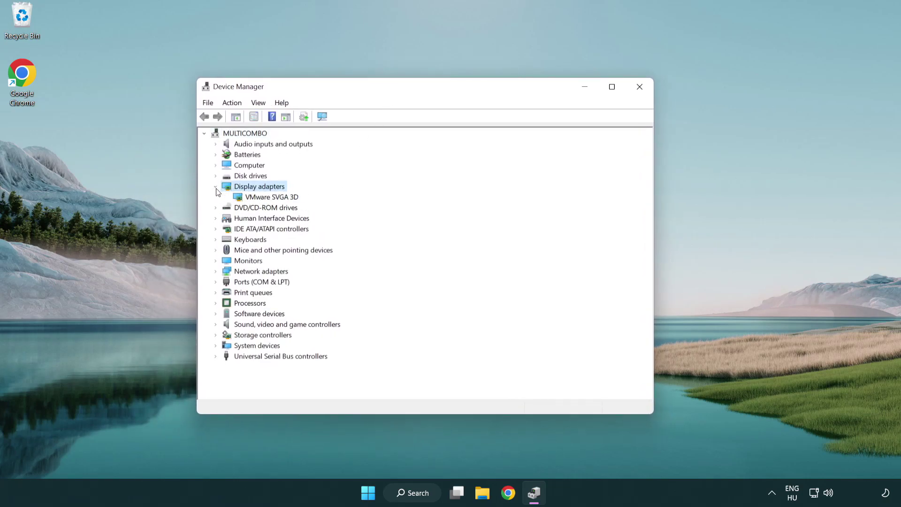
pyautogui.click(268, 198)
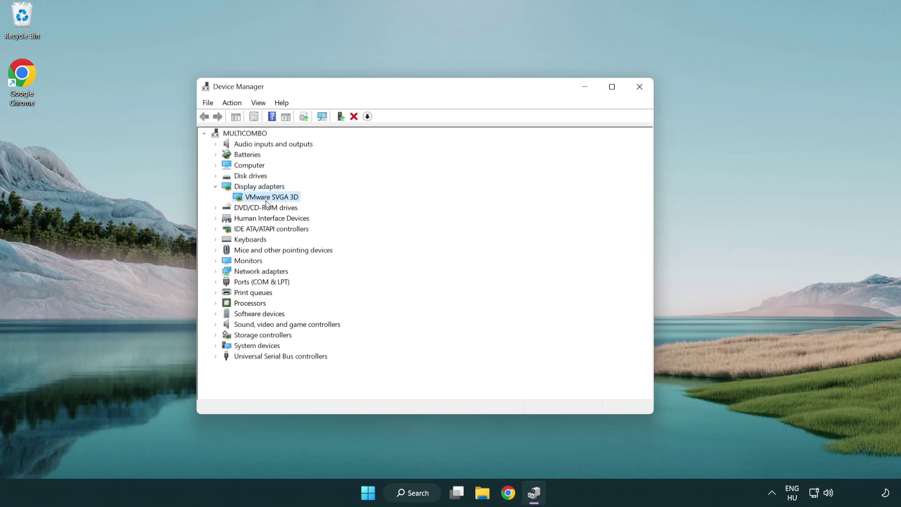
pyautogui.rightClick(268, 202)
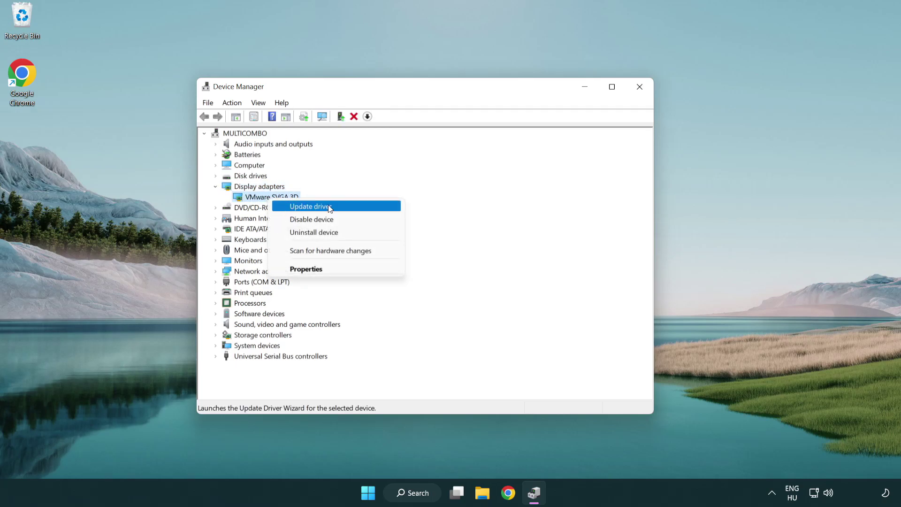
# Step: Search automatically for a VMware SVGA 3D driver update and dismiss the 'already installed' result
pyautogui.click(354, 206)
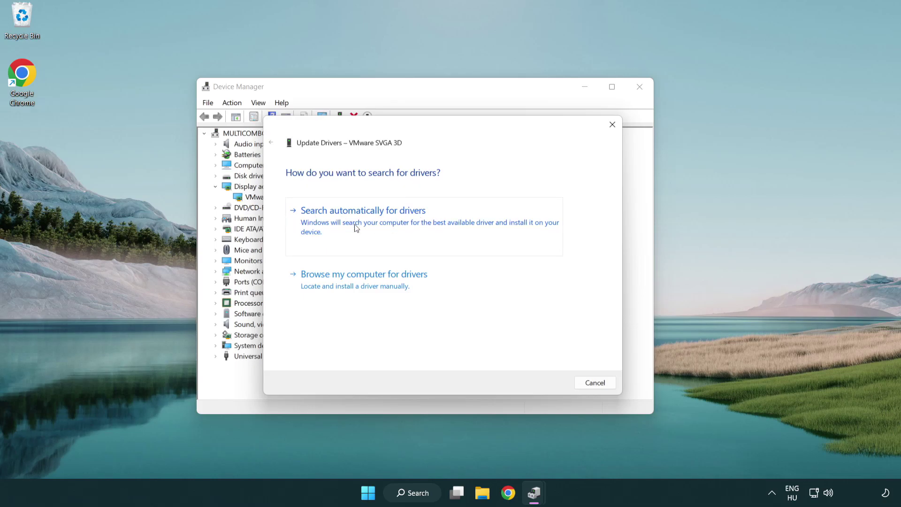
pyautogui.click(396, 219)
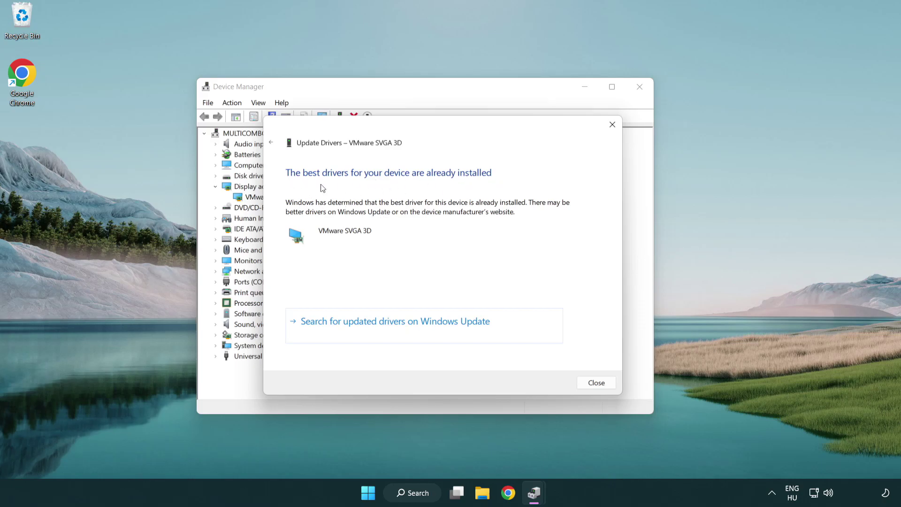
pyautogui.click(596, 384)
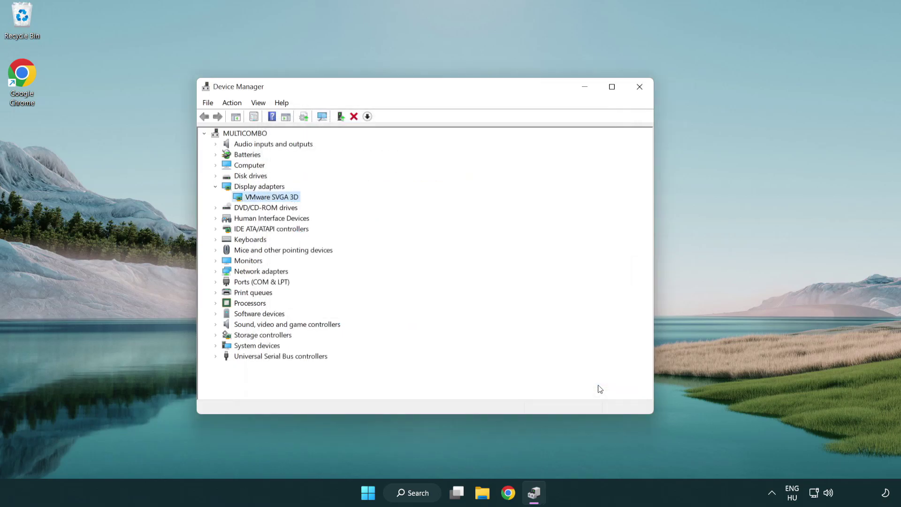
# Step: Close Device Manager and search Windows for 'update'
pyautogui.click(640, 86)
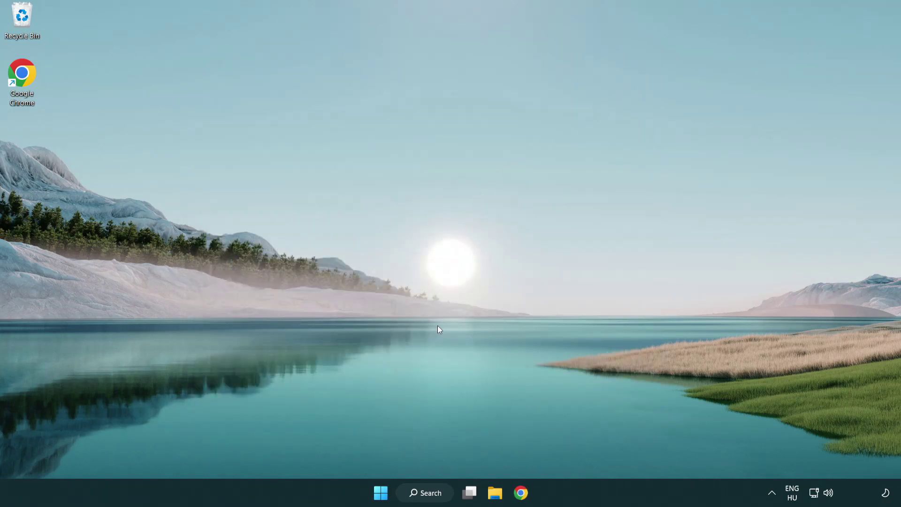
pyautogui.click(435, 494)
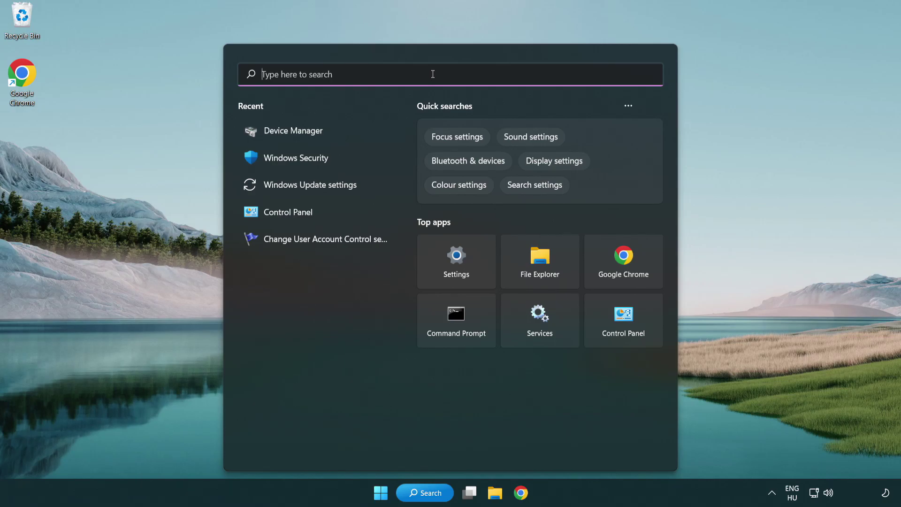
pyautogui.write('update')
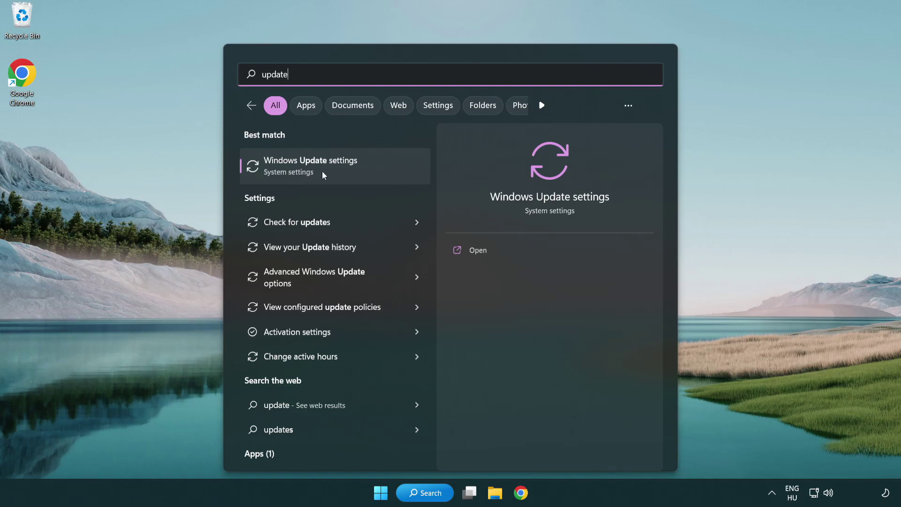
# Step: Open Windows Update, confirm the PC is up to date, and close Settings
pyautogui.click(350, 173)
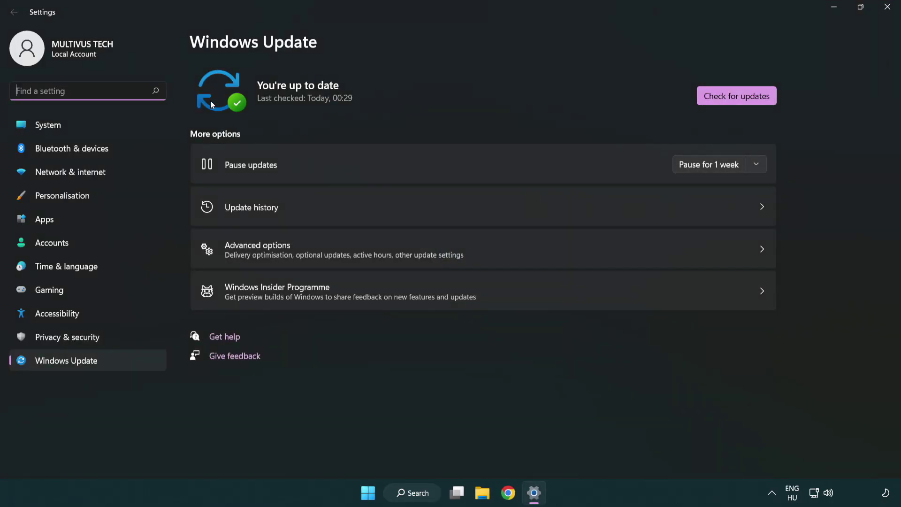
pyautogui.click(754, 101)
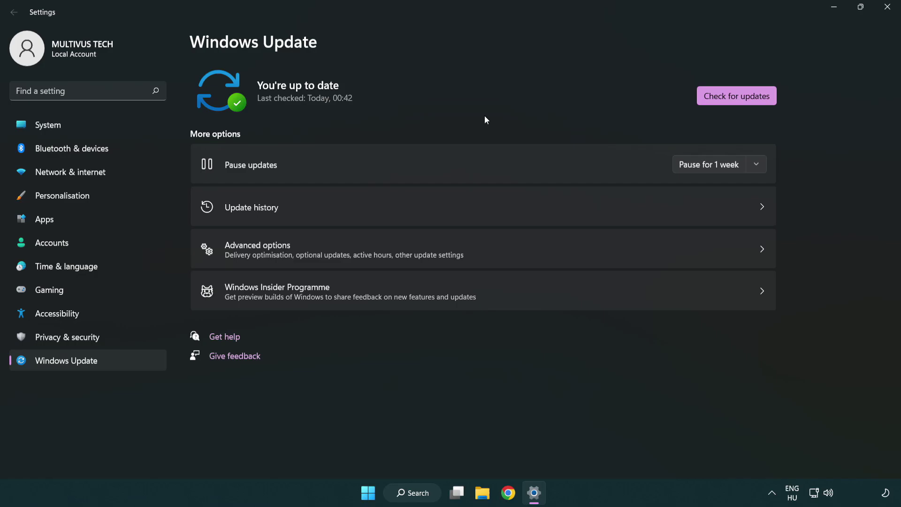
pyautogui.click(884, 13)
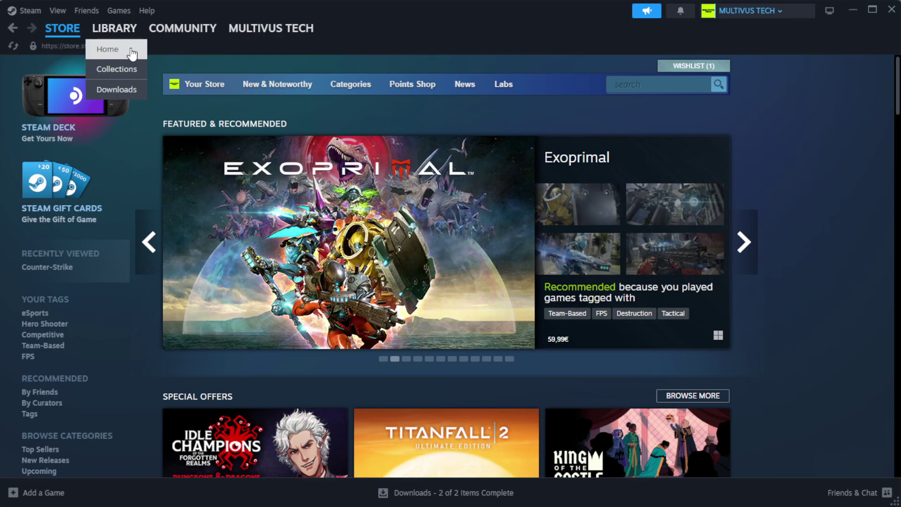
# Step: Go to the Steam Library and right-click YOUR NOT WORKING GAME under Favorites
pyautogui.click(131, 51)
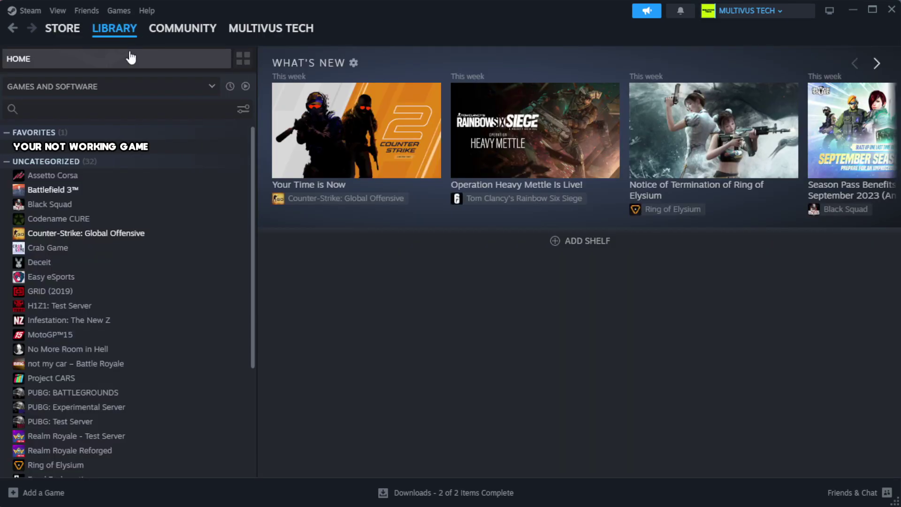
pyautogui.rightClick(221, 150)
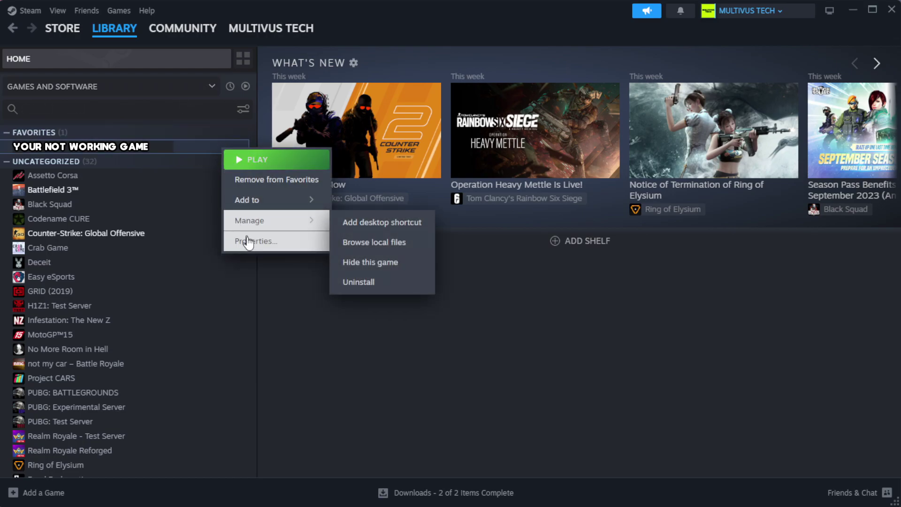
# Step: Verify integrity of the game's installed files in Properties, validating all 1039 files
pyautogui.click(281, 245)
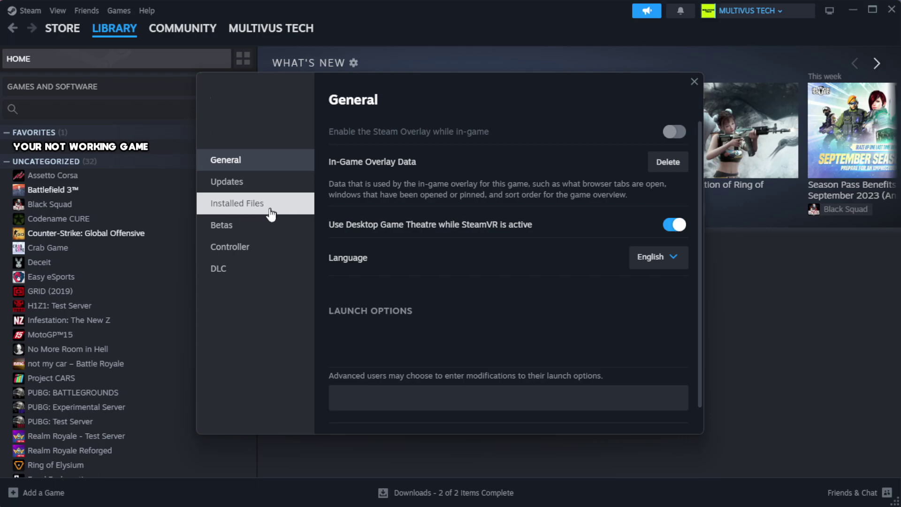
pyautogui.click(296, 213)
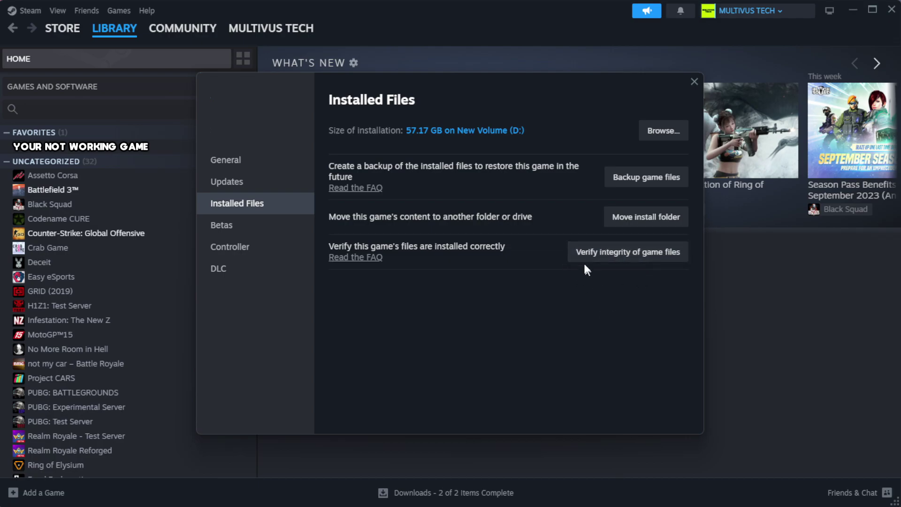
pyautogui.click(633, 262)
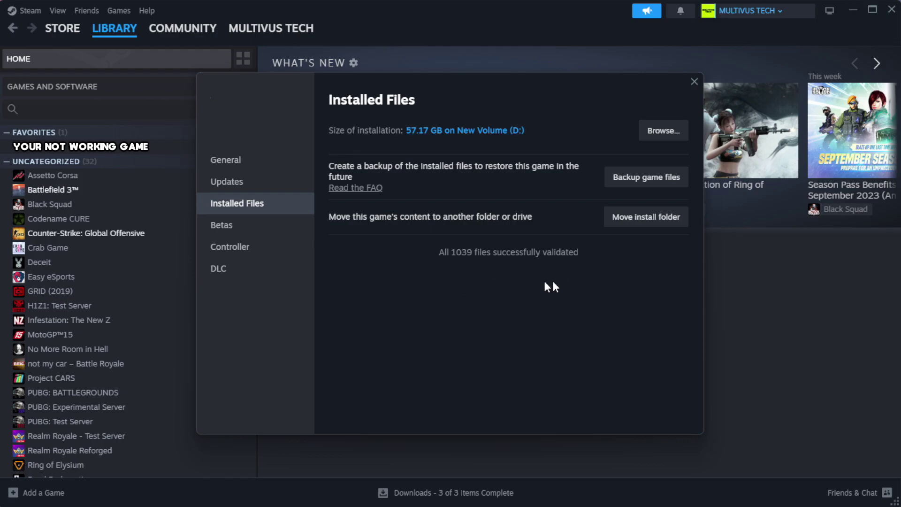
# Step: Open the game's install folder and right-click the YOUR NOT WORKING GAME shortcut
pyautogui.click(662, 133)
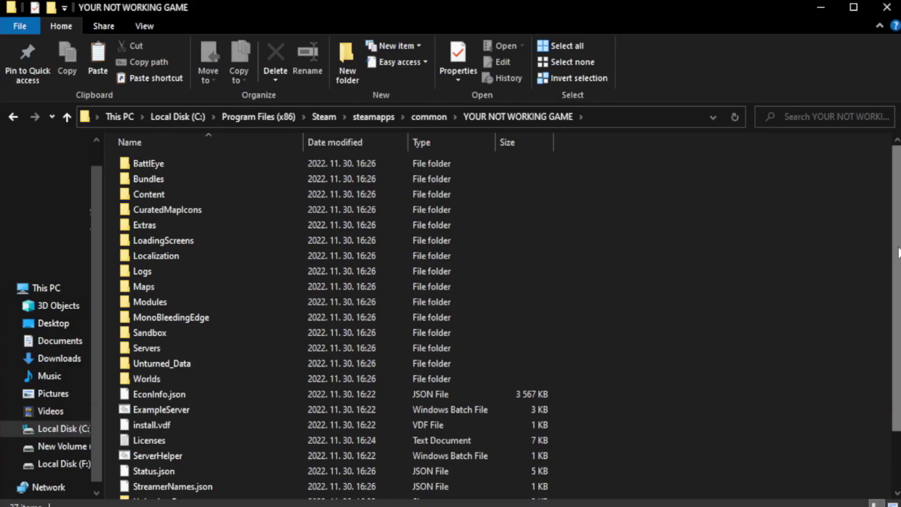
pyautogui.moveTo(898, 281); pyautogui.dragTo(899, 337)
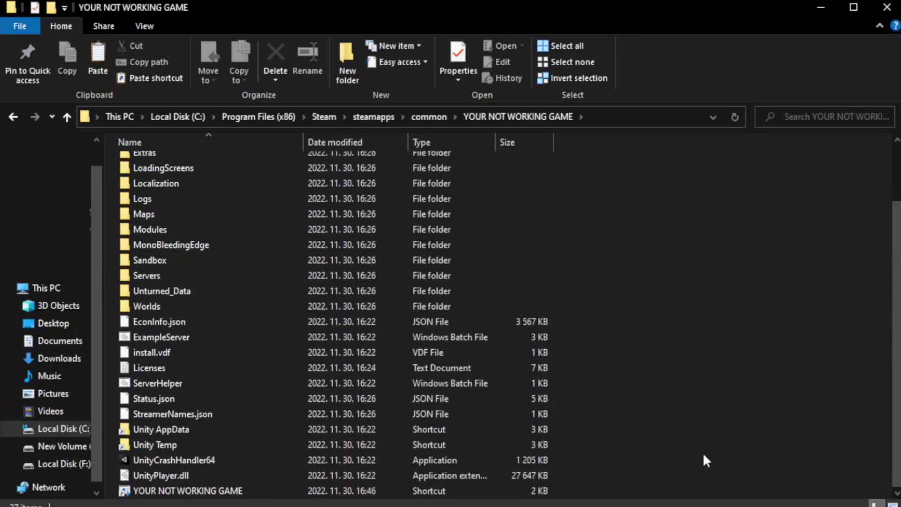
pyautogui.click(360, 493)
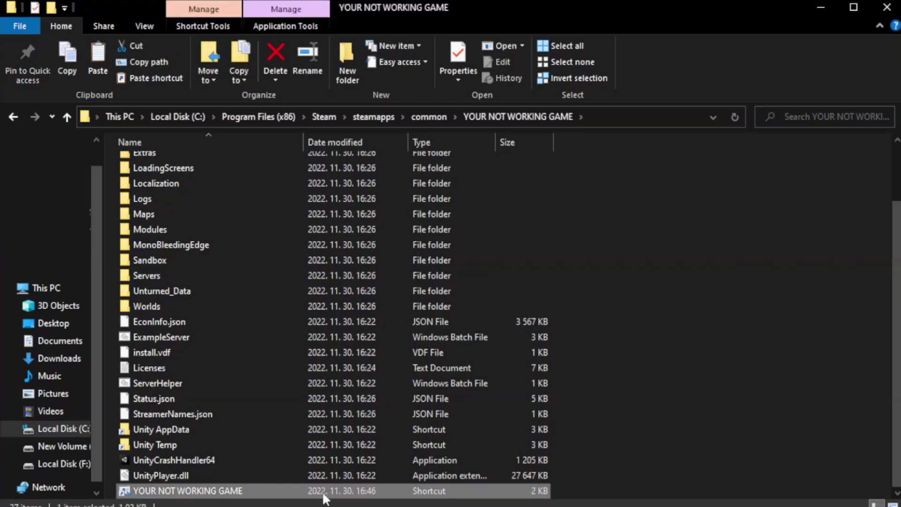
pyautogui.rightClick(300, 488)
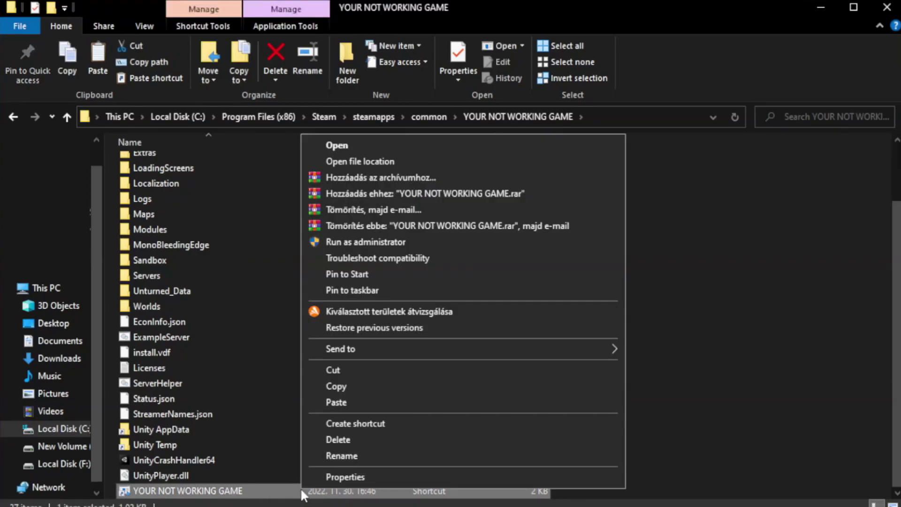
# Step: Open the game shortcut's Properties, move the dialog higher, and view its Compatibility settings
pyautogui.click(460, 474)
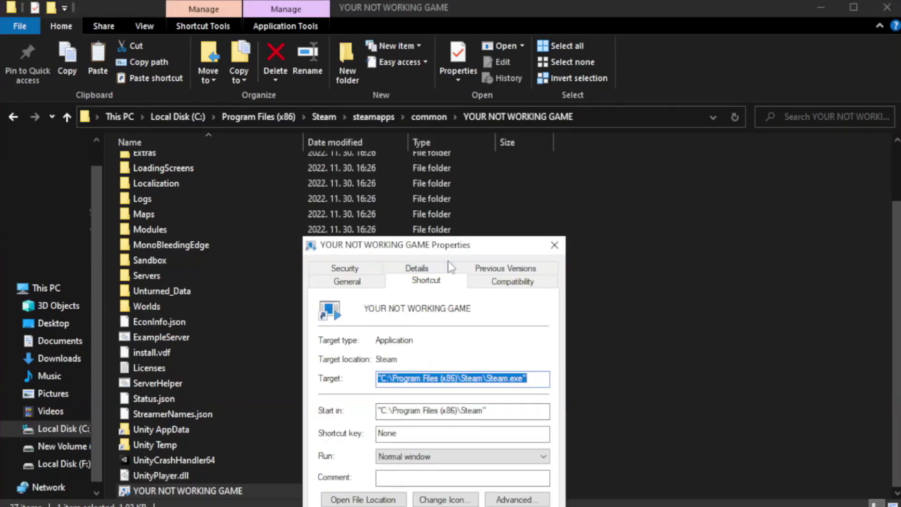
pyautogui.moveTo(454, 250); pyautogui.dragTo(453, 92)
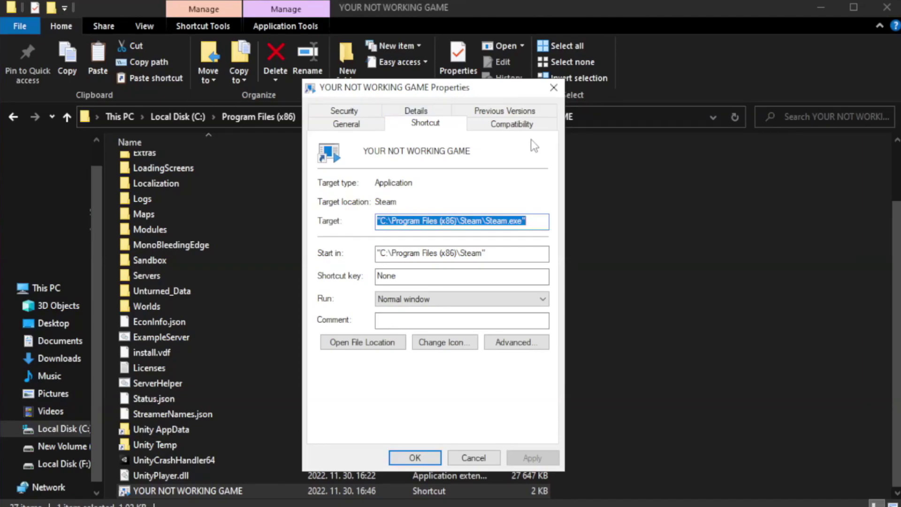
pyautogui.click(508, 132)
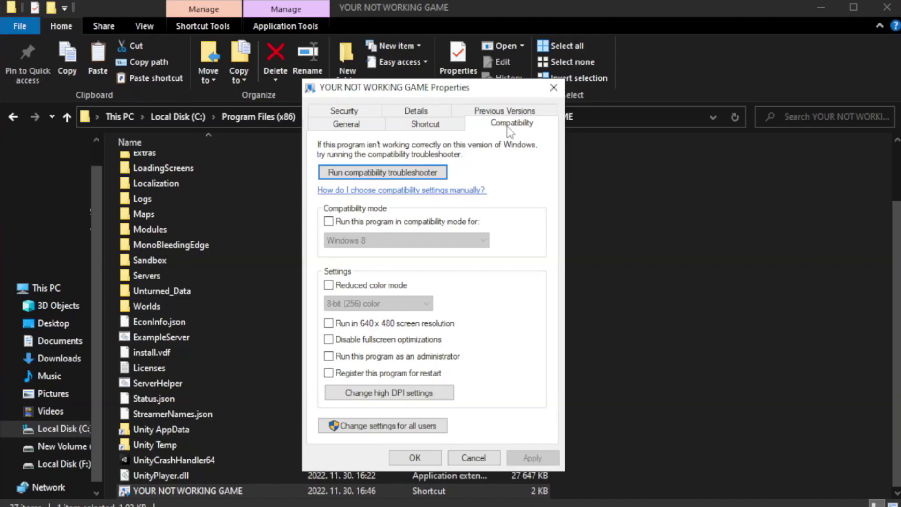
# Step: Set the game shortcut to Windows 8 compatibility mode as administrator and apply with OK
pyautogui.click(356, 220)
pyautogui.click(383, 239)
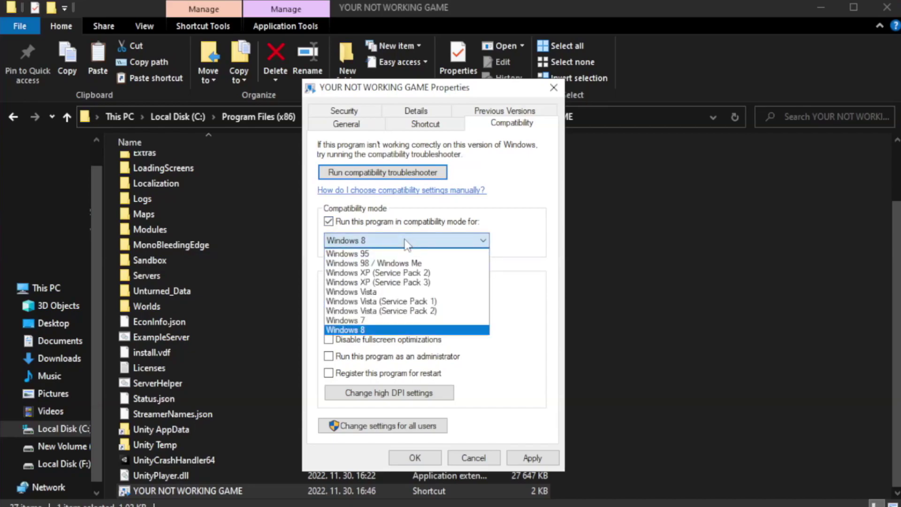
pyautogui.click(381, 330)
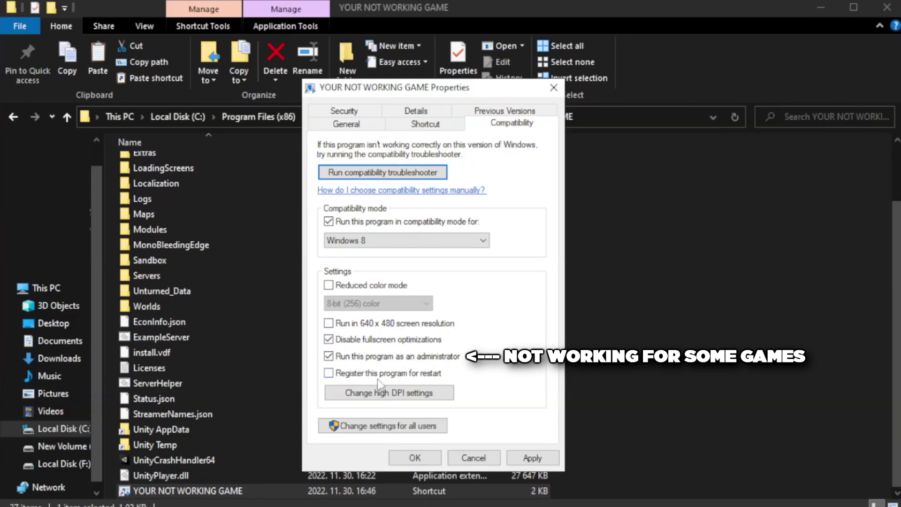
pyautogui.click(533, 462)
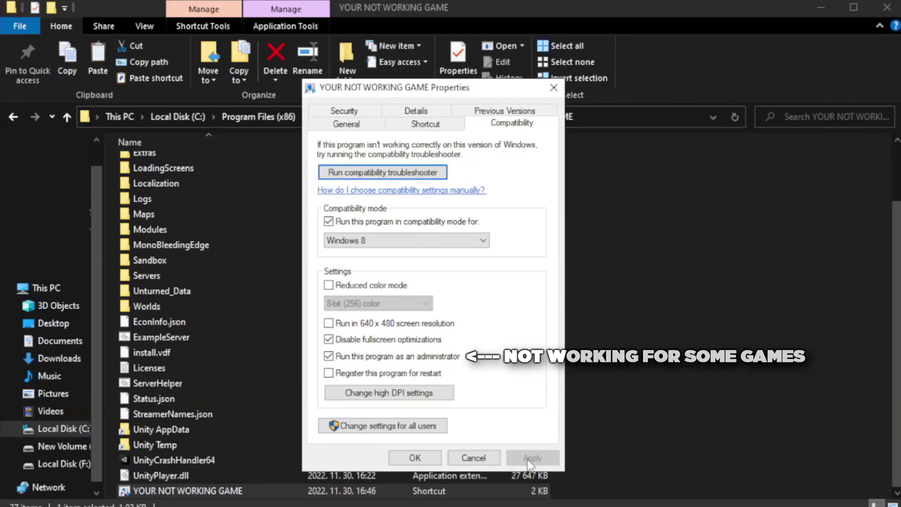
pyautogui.click(414, 459)
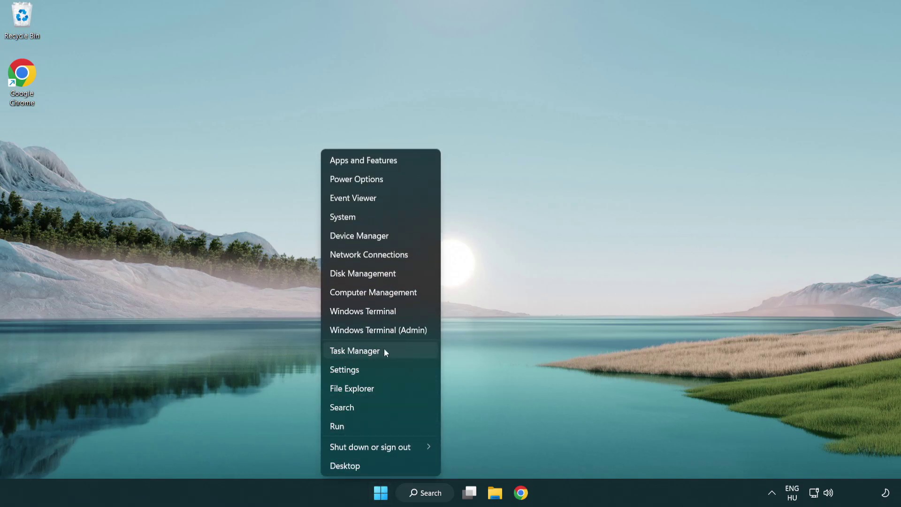
# Step: Launch Task Manager from the Win+X quick-link menu
pyautogui.click(398, 356)
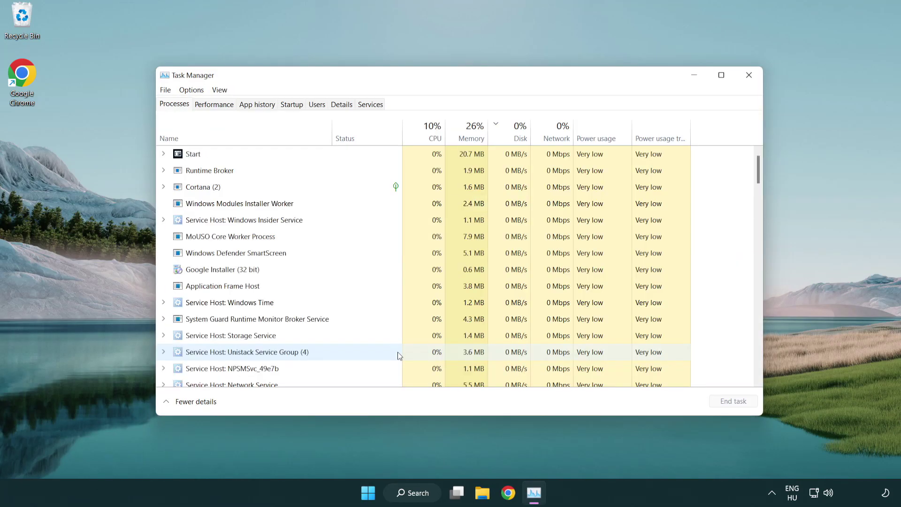
# Step: Disable Terminal, Phone Link, Cortana and Windows Security notification at startup, then close Task Manager
pyautogui.click(293, 106)
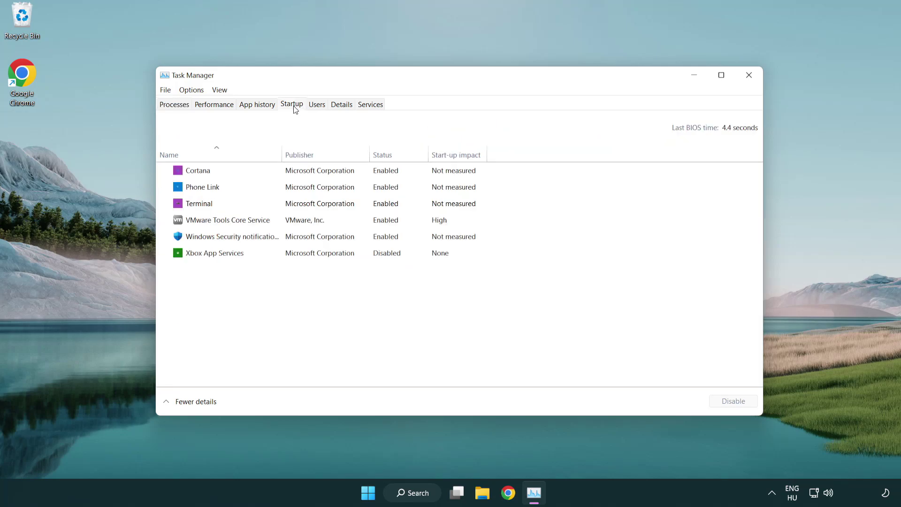
pyautogui.click(295, 204)
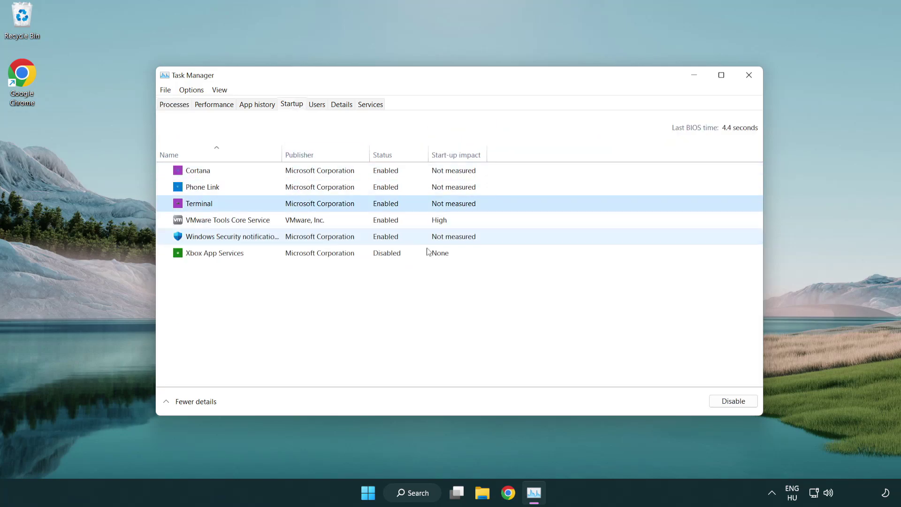
pyautogui.click(718, 401)
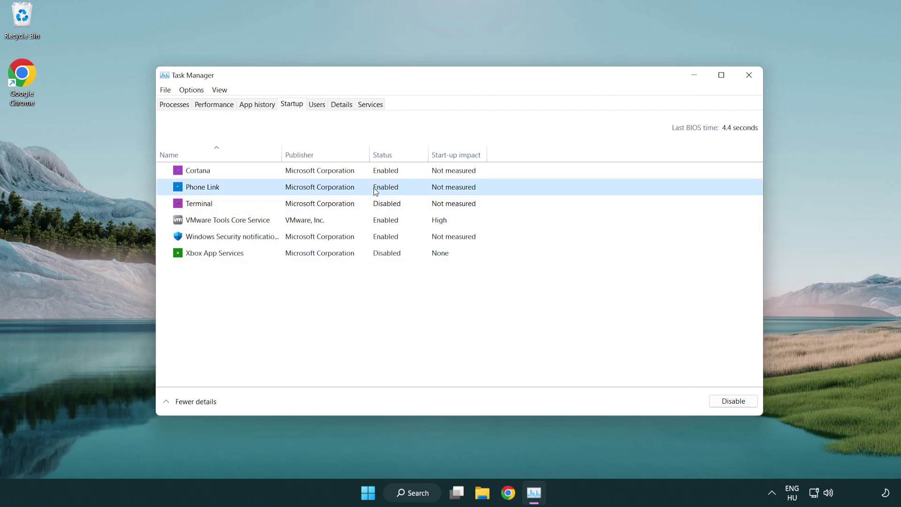
pyautogui.click(733, 402)
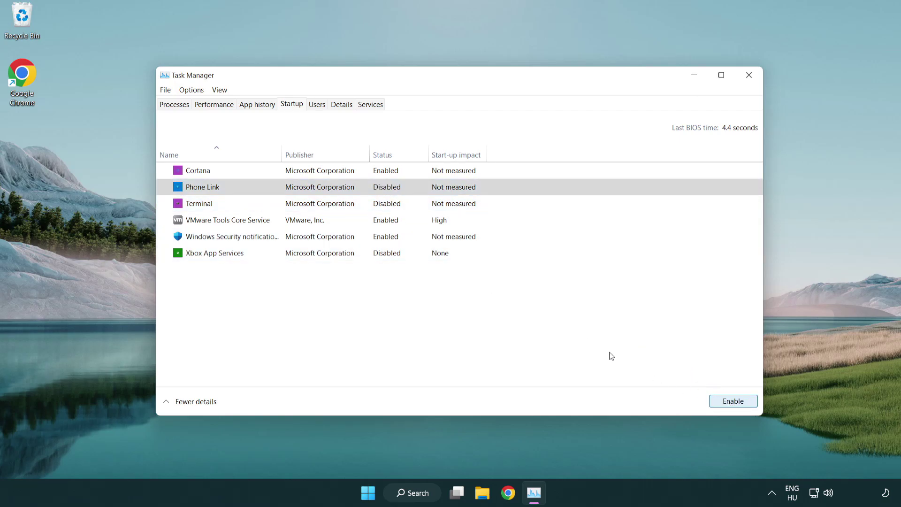
pyautogui.click(322, 175)
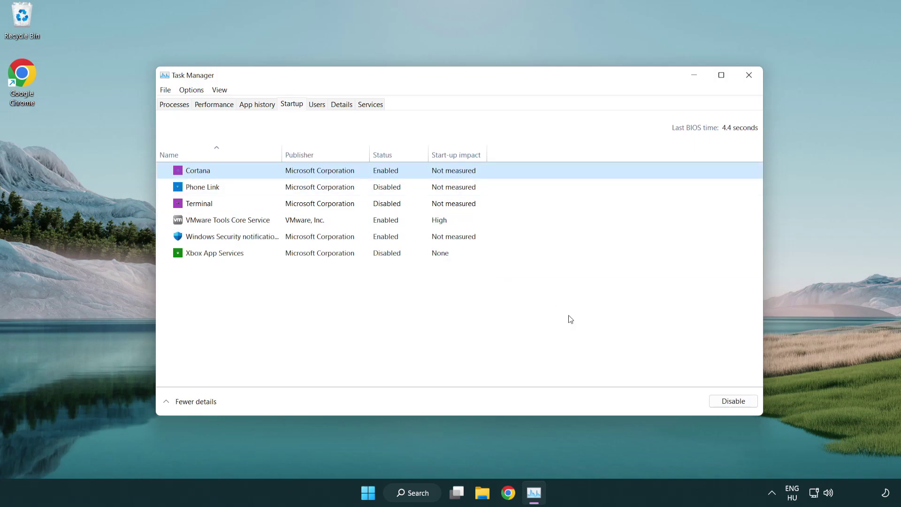
pyautogui.click(733, 401)
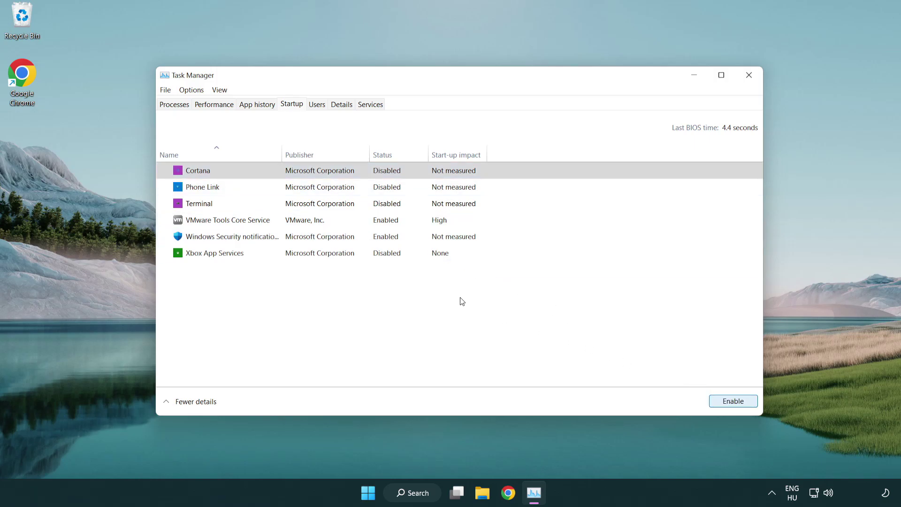
pyautogui.click(429, 240)
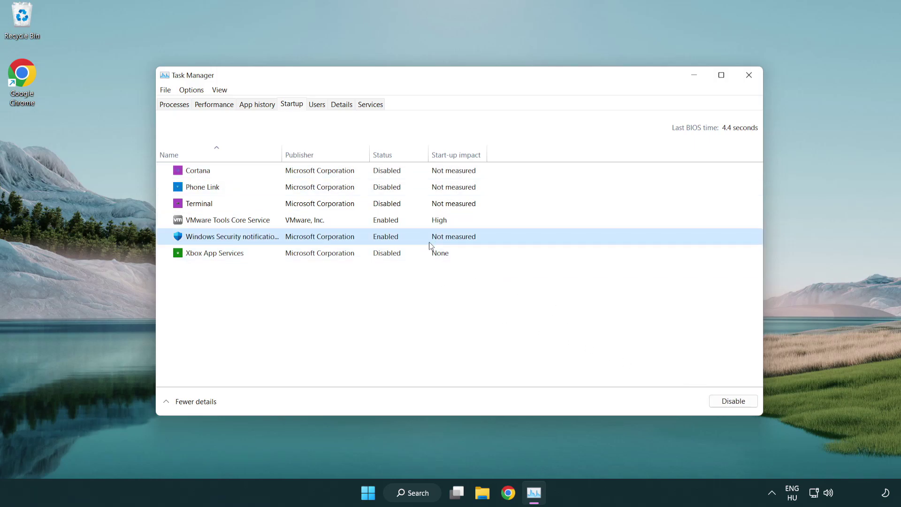
pyautogui.click(732, 402)
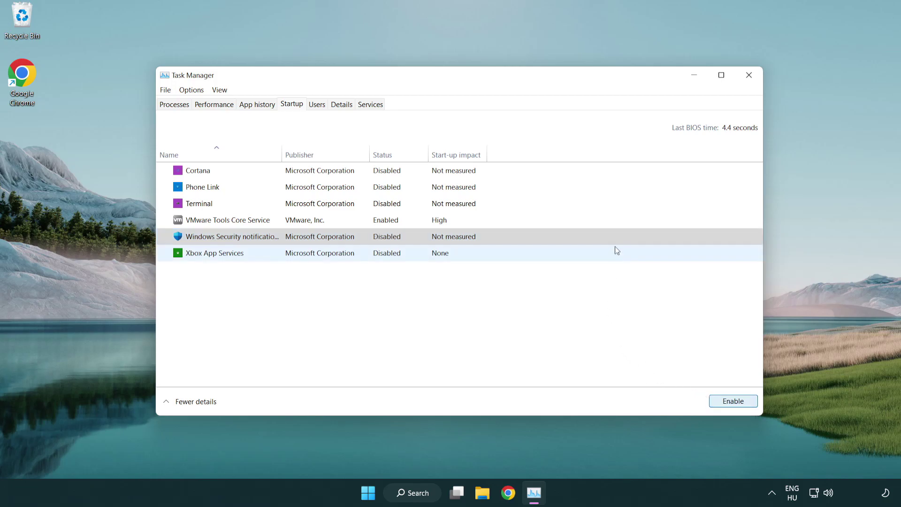
pyautogui.click(751, 81)
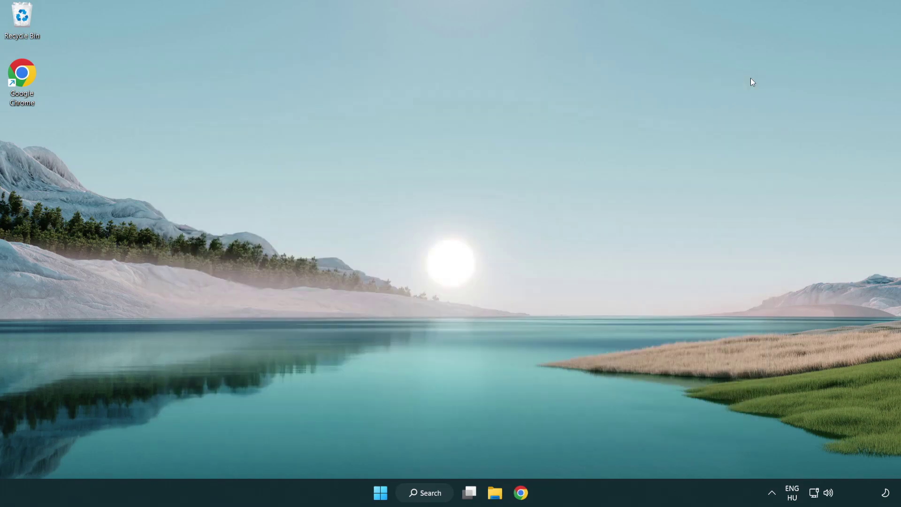
# Step: Download the DirectX End-User Runtime Web Installer in Chrome and run dxwebsetup.exe
pyautogui.click(522, 492)
pyautogui.scroll(2, 422, 423)
pyautogui.scroll(1, 373, 397)
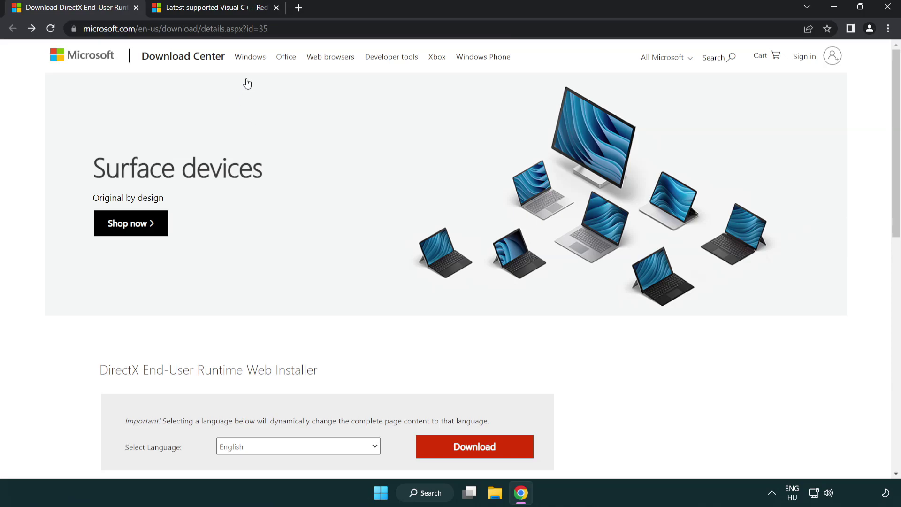
pyautogui.click(389, 28)
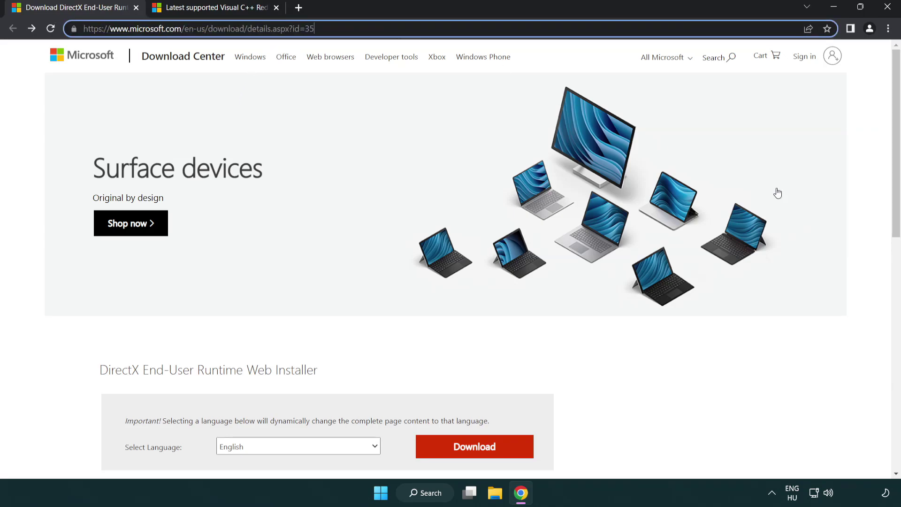
pyautogui.click(863, 205)
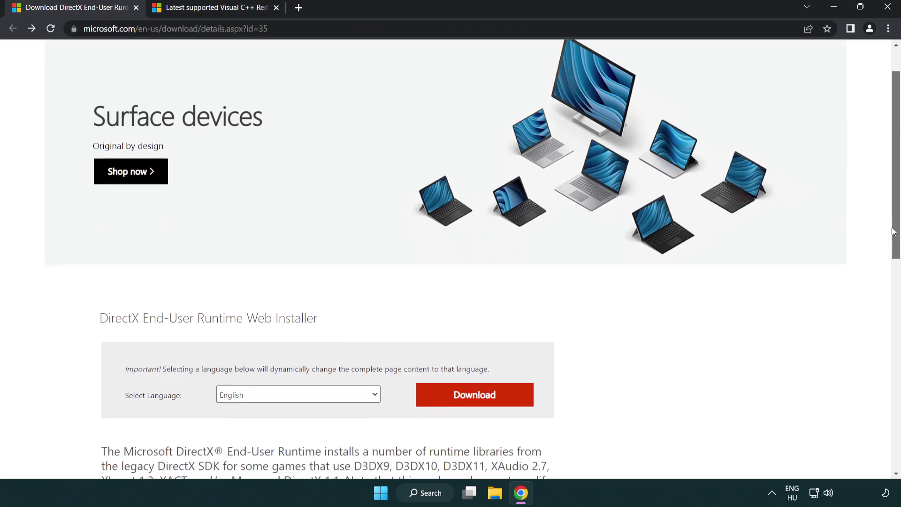
pyautogui.moveTo(894, 204); pyautogui.dragTo(894, 261)
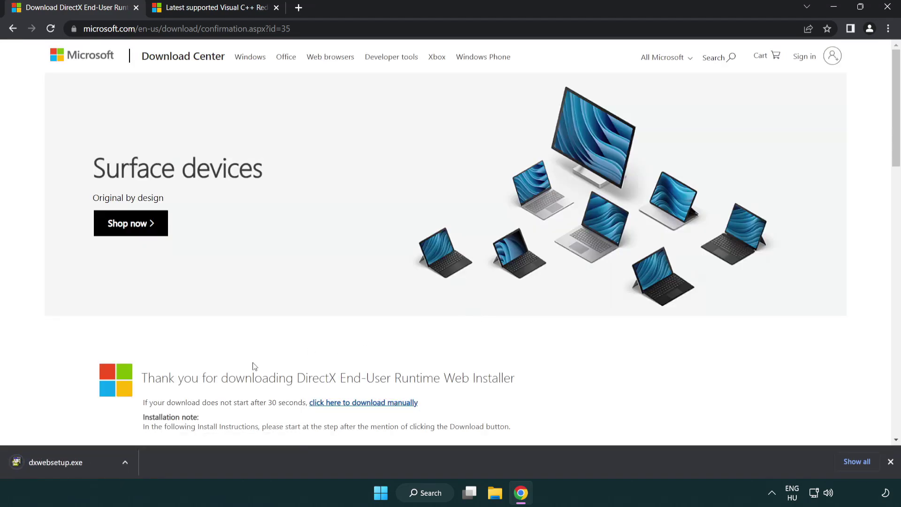
pyautogui.click(59, 463)
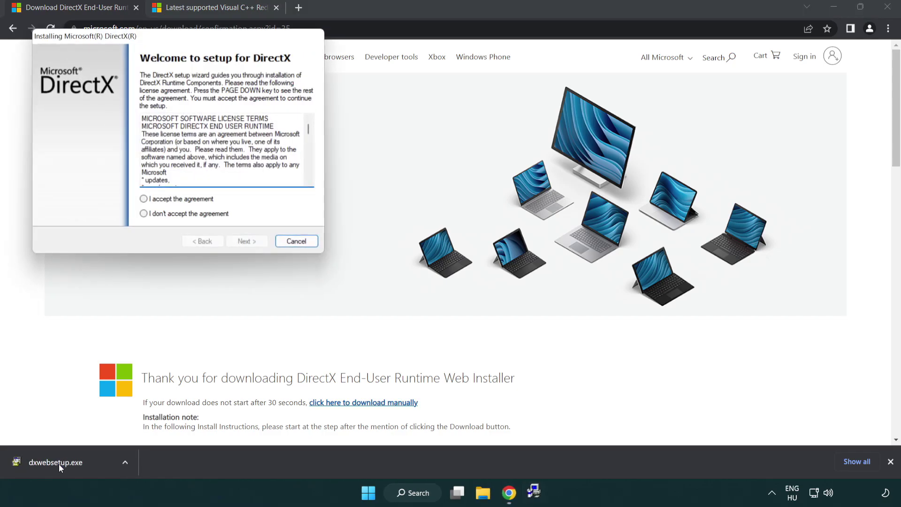
# Step: Accept the DirectX license, leave the Bing Bar unchecked, and finish the setup
pyautogui.moveTo(136, 43); pyautogui.dragTo(396, 144)
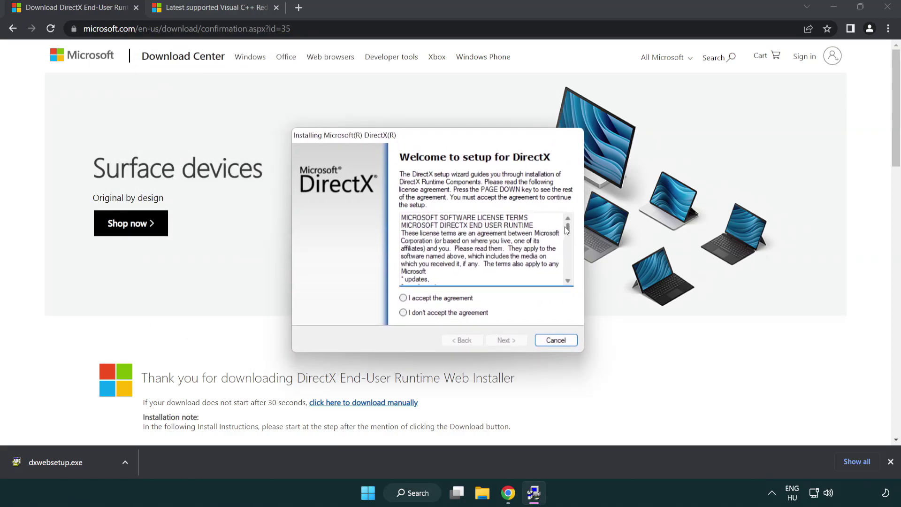
pyautogui.moveTo(569, 233); pyautogui.dragTo(568, 277)
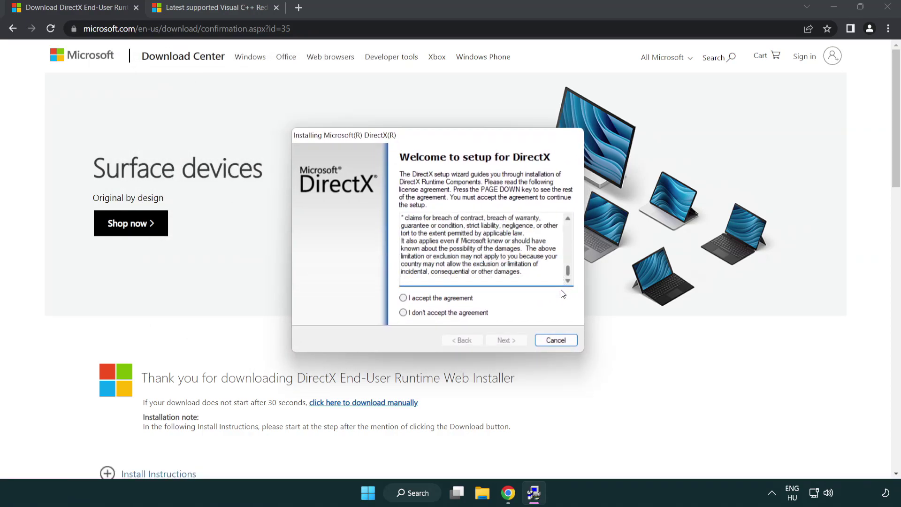
pyautogui.click(404, 299)
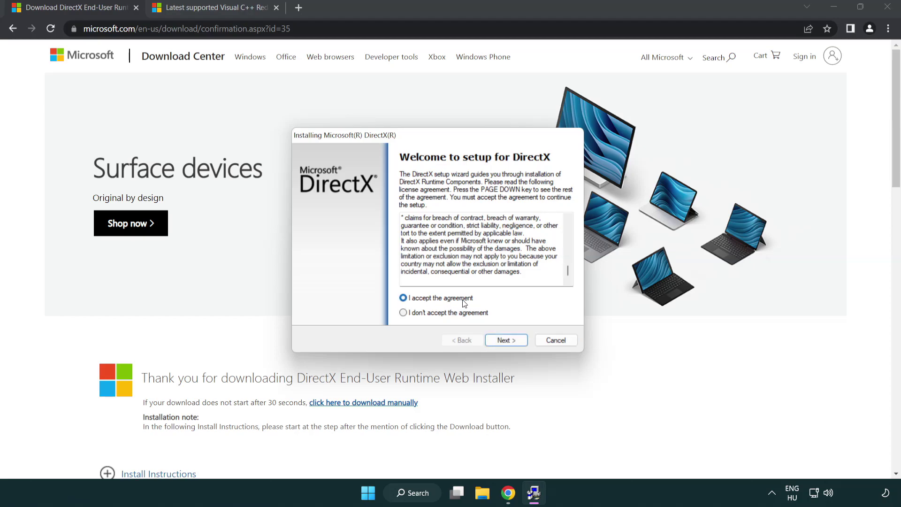
pyautogui.click(508, 341)
pyautogui.click(399, 261)
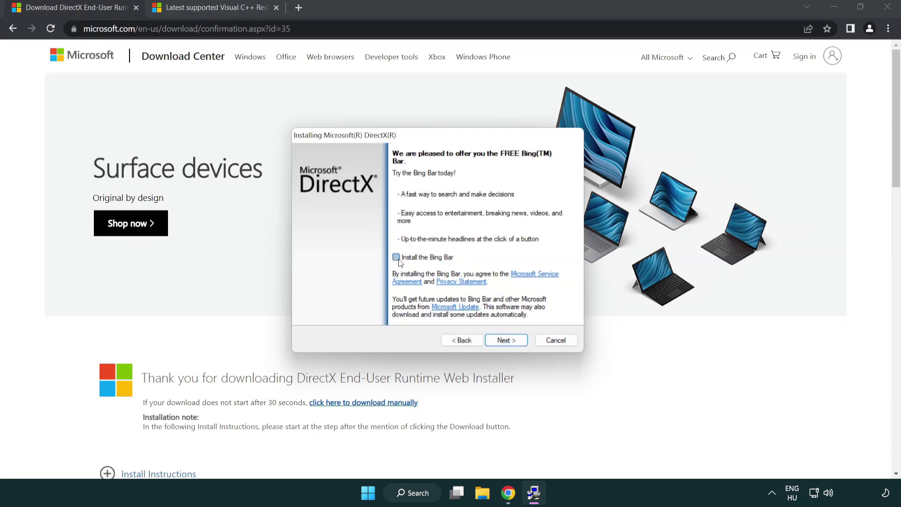
pyautogui.click(511, 341)
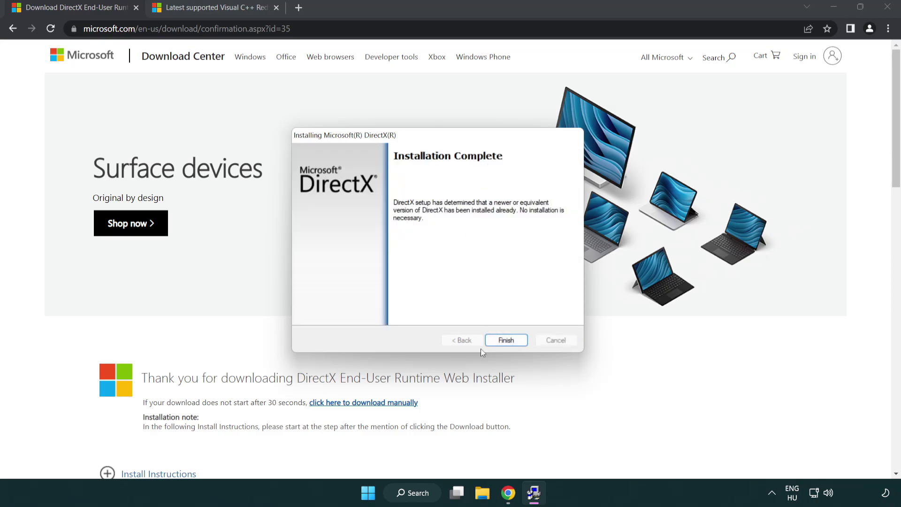
pyautogui.click(510, 340)
pyautogui.click(507, 340)
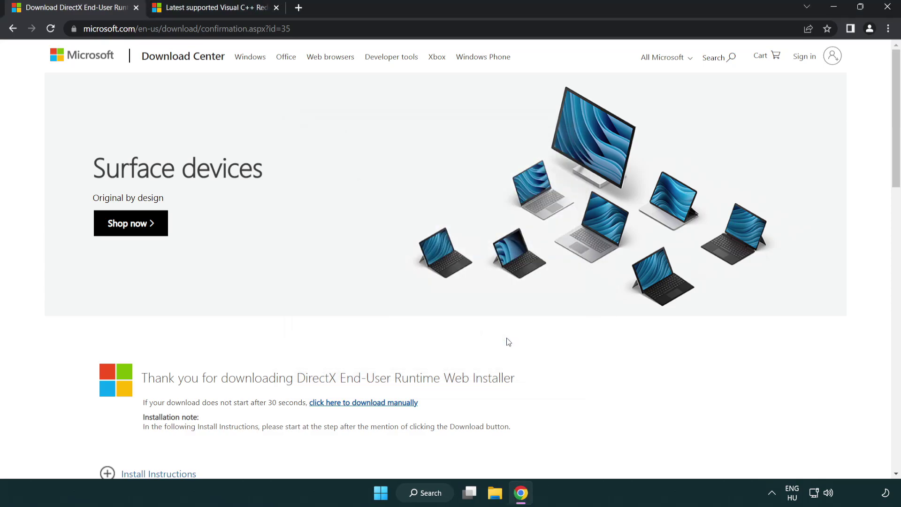
# Step: Close the DirectX tab, download the ARM64, x86 and x64 VC++ redistributables, and run VC_redist.arm64.exe
pyautogui.click(136, 8)
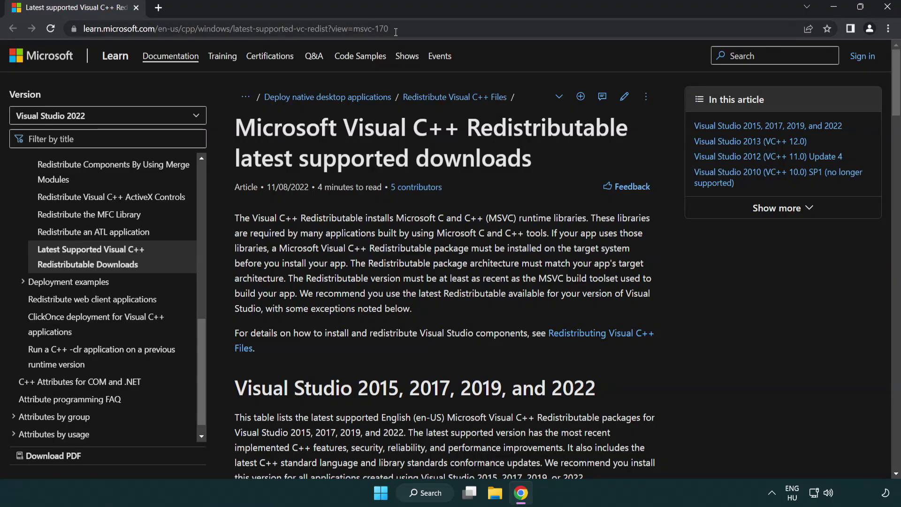
pyautogui.moveTo(389, 29); pyautogui.dragTo(335, 28)
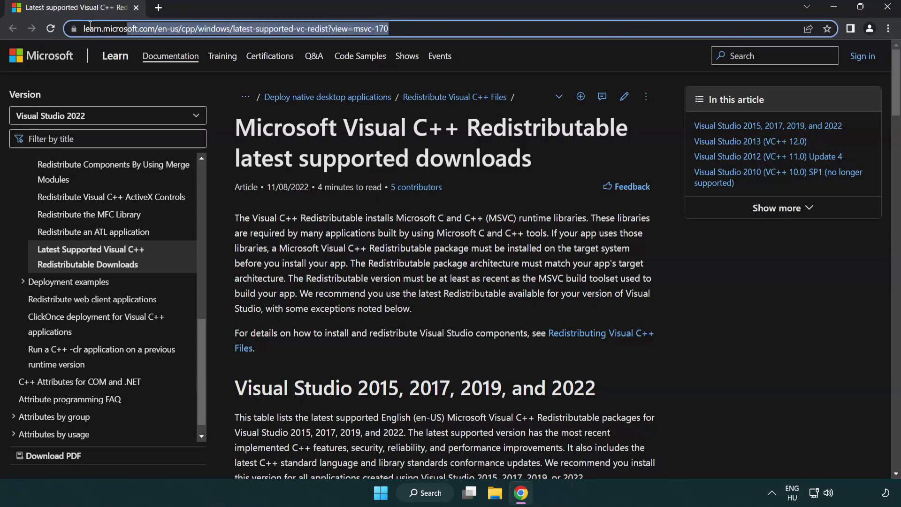
pyautogui.click(464, 149)
pyautogui.scroll(-2, 464, 159)
pyautogui.scroll(-3, 463, 158)
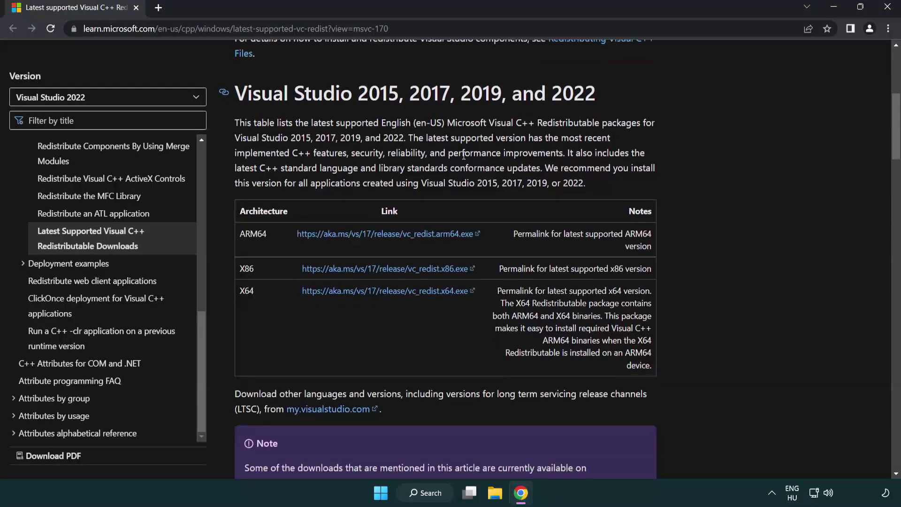
pyautogui.click(370, 236)
pyautogui.click(375, 269)
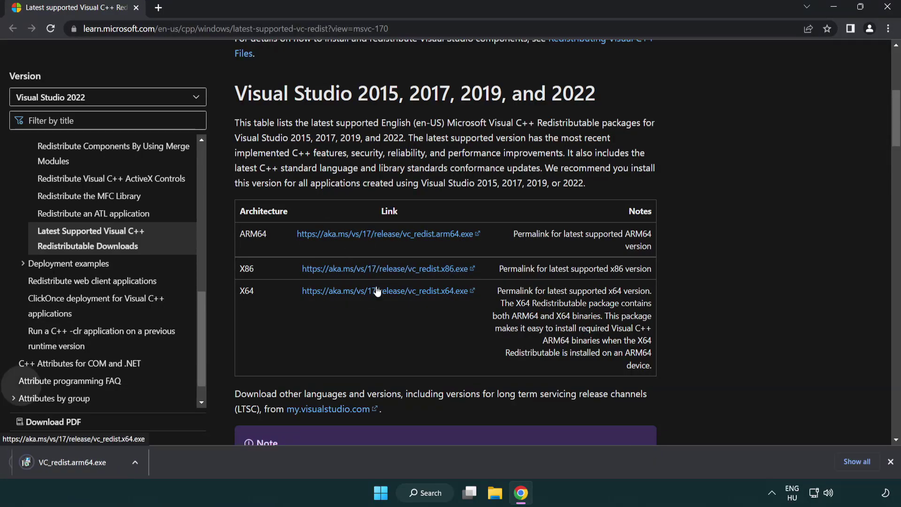
pyautogui.click(376, 291)
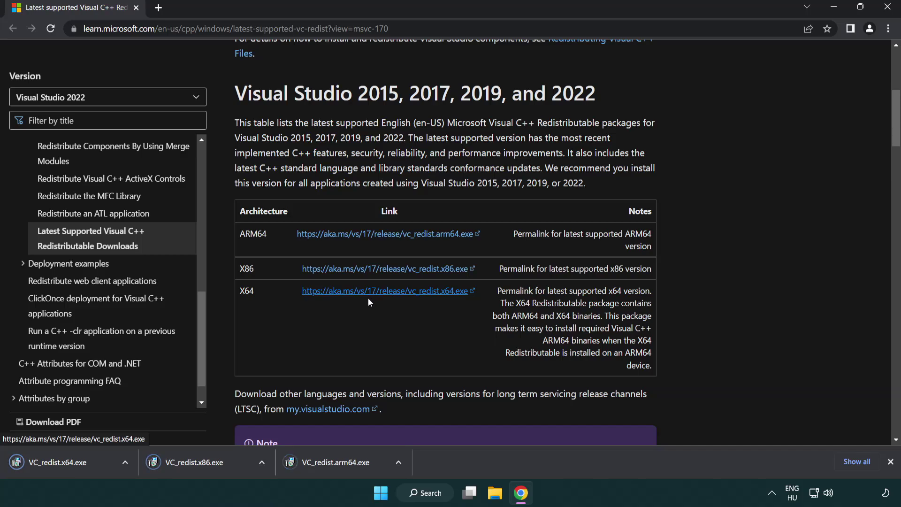
pyautogui.click(345, 470)
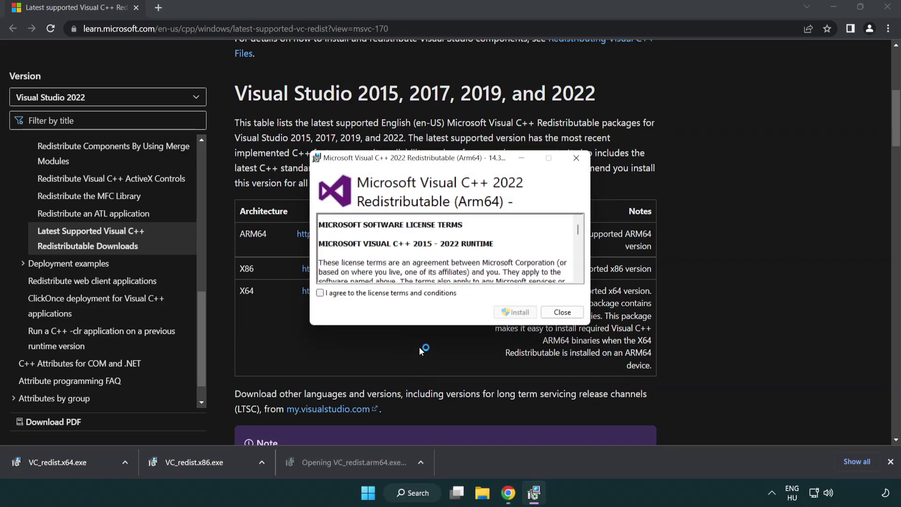
# Step: Agree to the ARM64 license terms, install, and close the unsupported-processor failure
pyautogui.moveTo(576, 227); pyautogui.dragTo(587, 276)
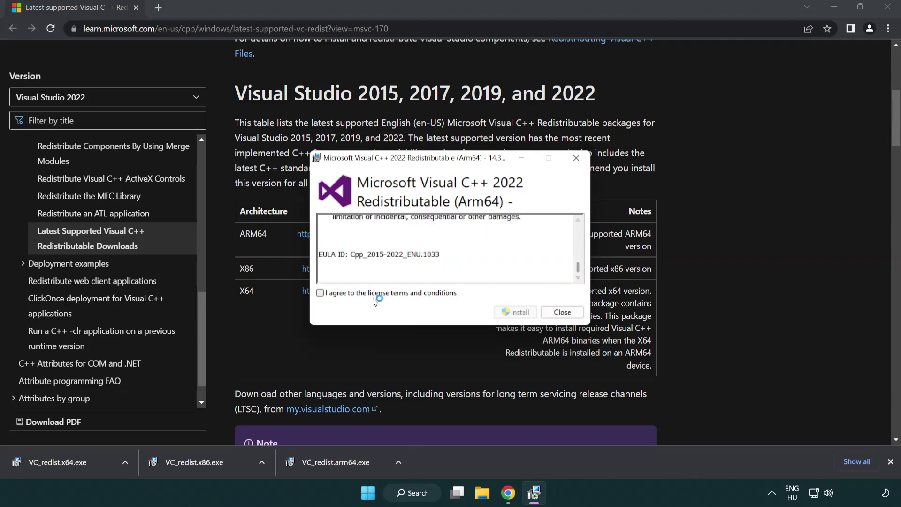
pyautogui.click(321, 293)
pyautogui.click(502, 313)
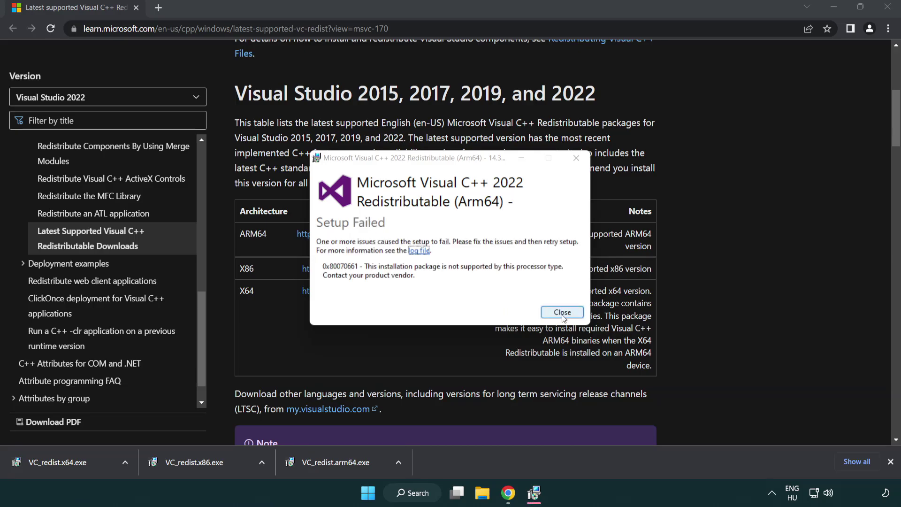
pyautogui.click(562, 312)
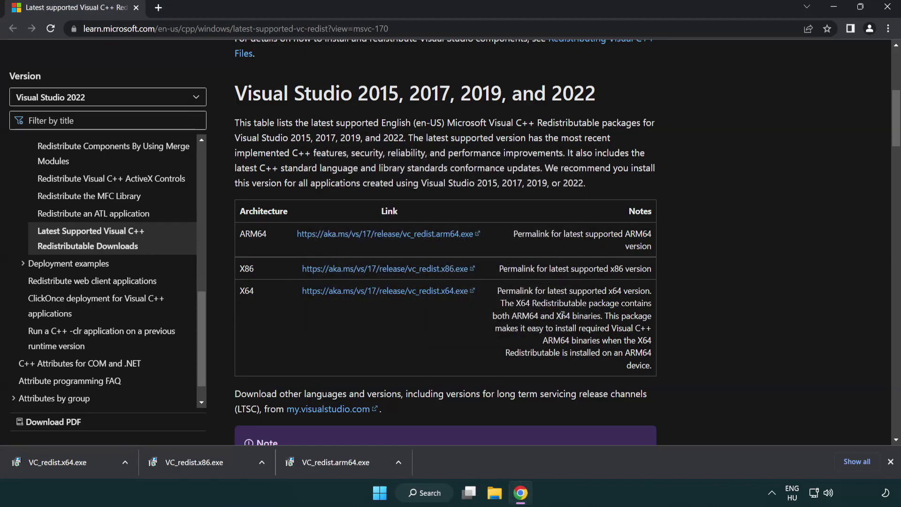
# Step: Run VC_redist.x86.exe and VC_redist.x64.exe, closing each after successful installation
pyautogui.click(202, 468)
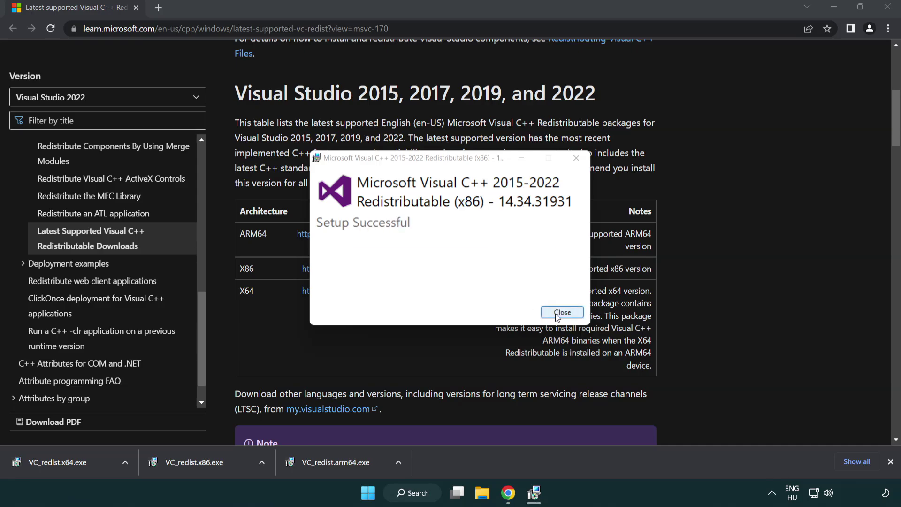
pyautogui.click(562, 313)
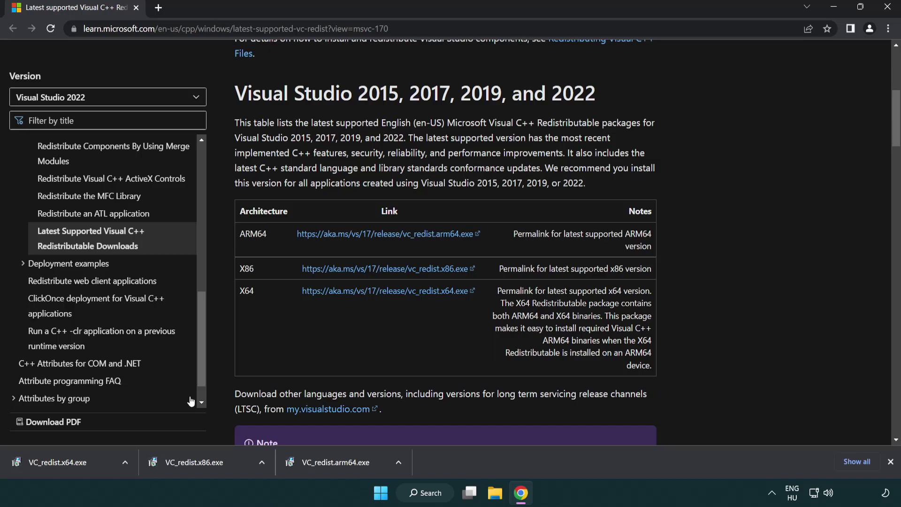
pyautogui.click(68, 461)
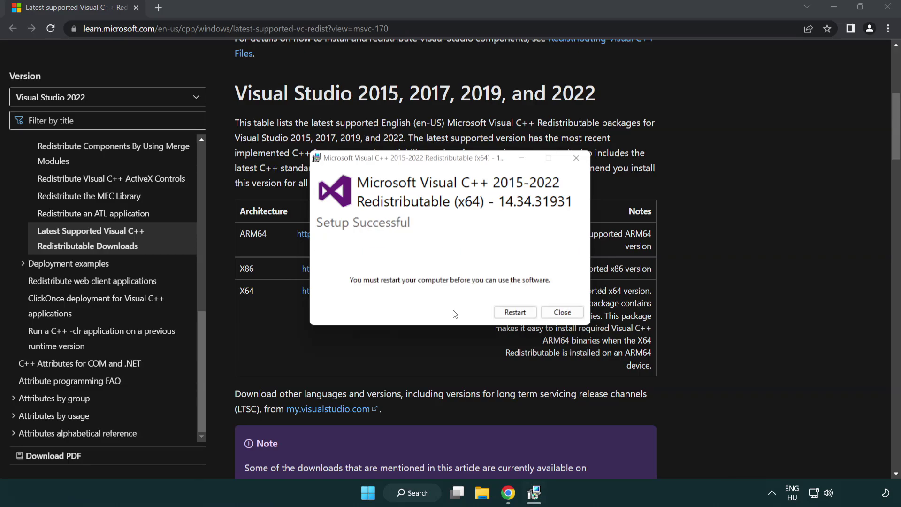
pyautogui.click(571, 315)
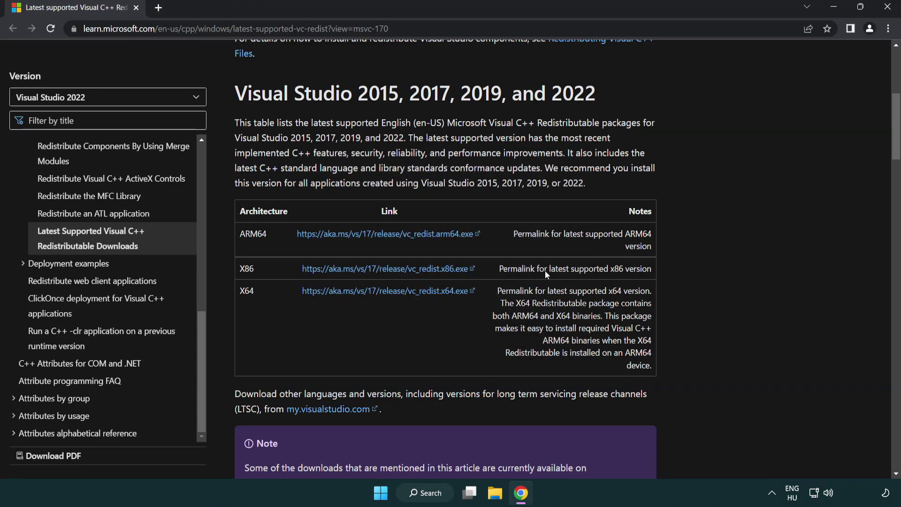
# Step: Close Chrome, search for 'cmd', and run Command Prompt as administrator
pyautogui.click(888, 9)
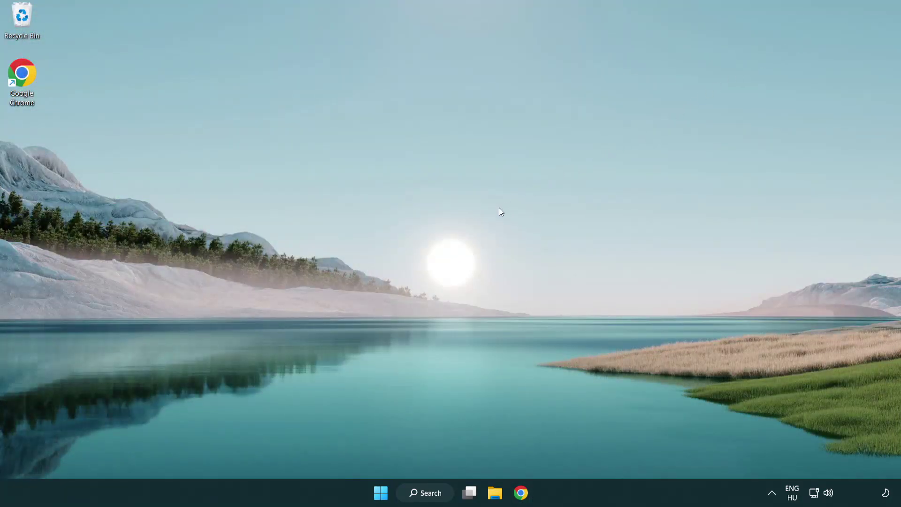
pyautogui.click(420, 494)
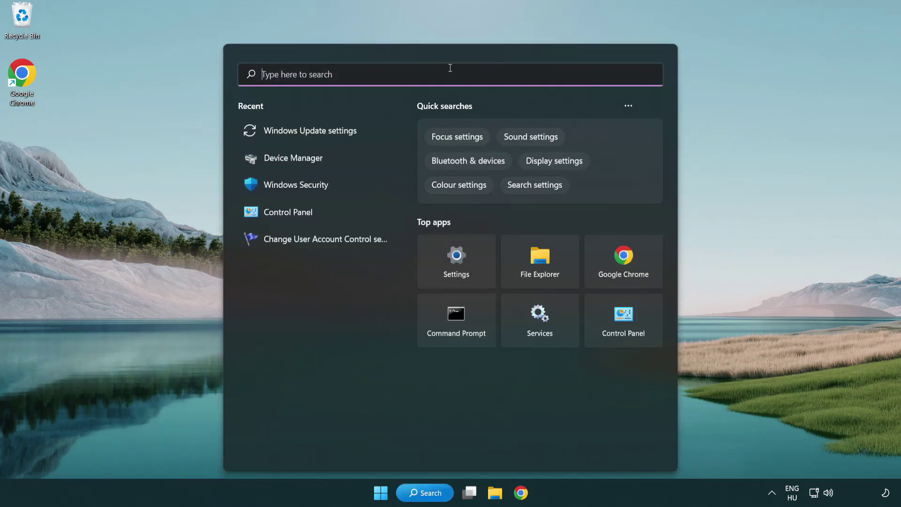
pyautogui.write('cmd')
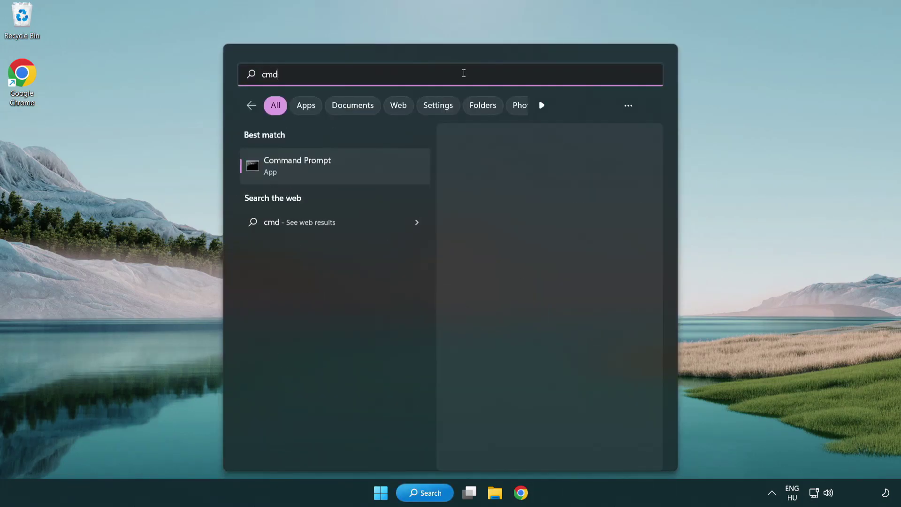
pyautogui.rightClick(346, 171)
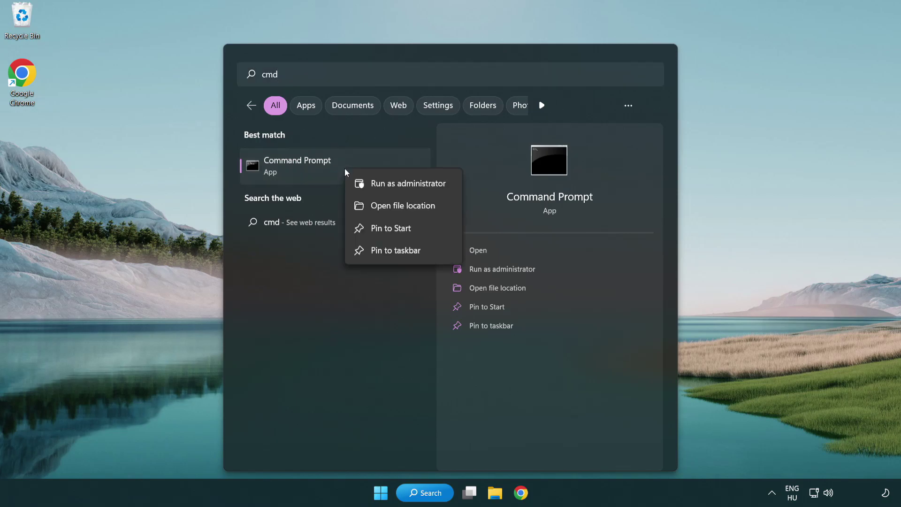
# Step: Run sfc /scannow, which reports no integrity violations, then close Command Prompt
pyautogui.click(406, 185)
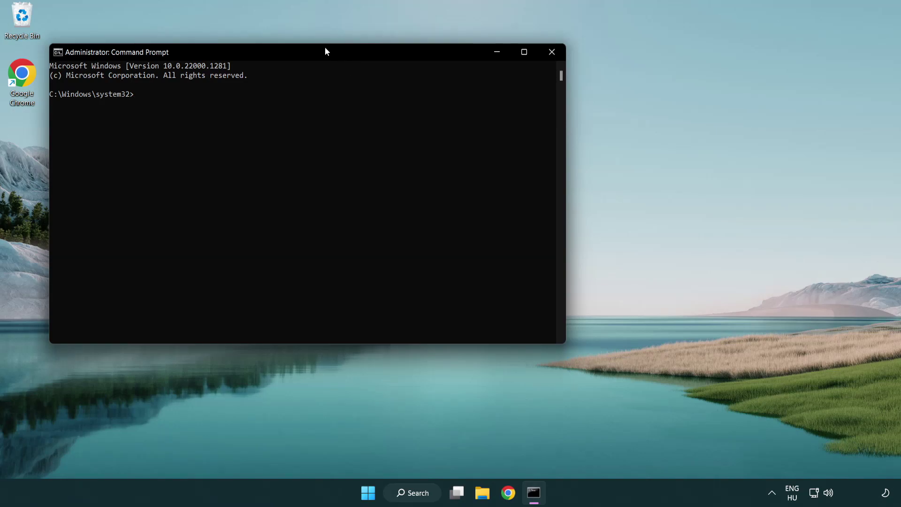
pyautogui.moveTo(325, 46); pyautogui.dragTo(453, 92)
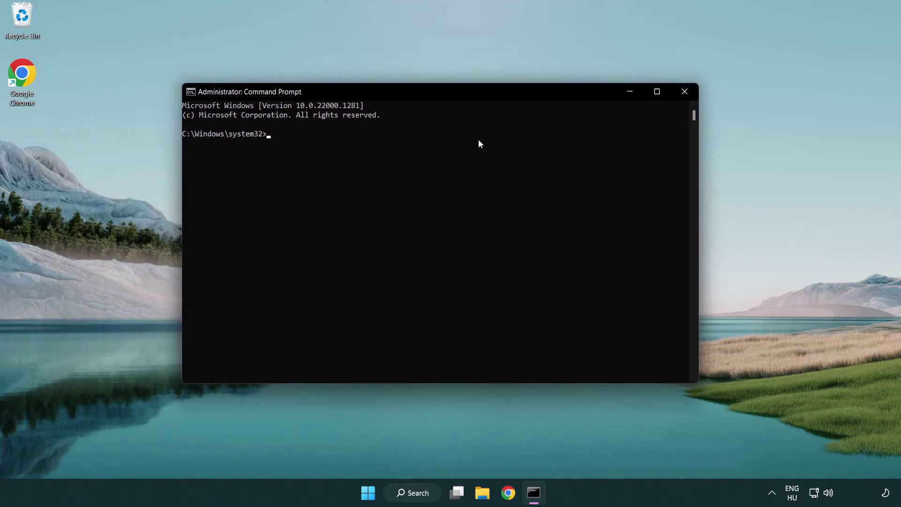
pyautogui.write('sca')
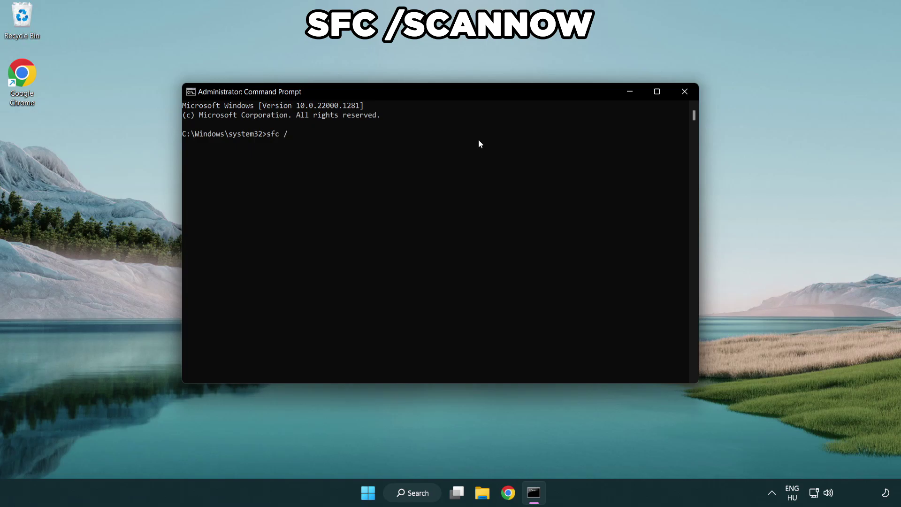
pyautogui.write('nnow')
pyautogui.press('Return')
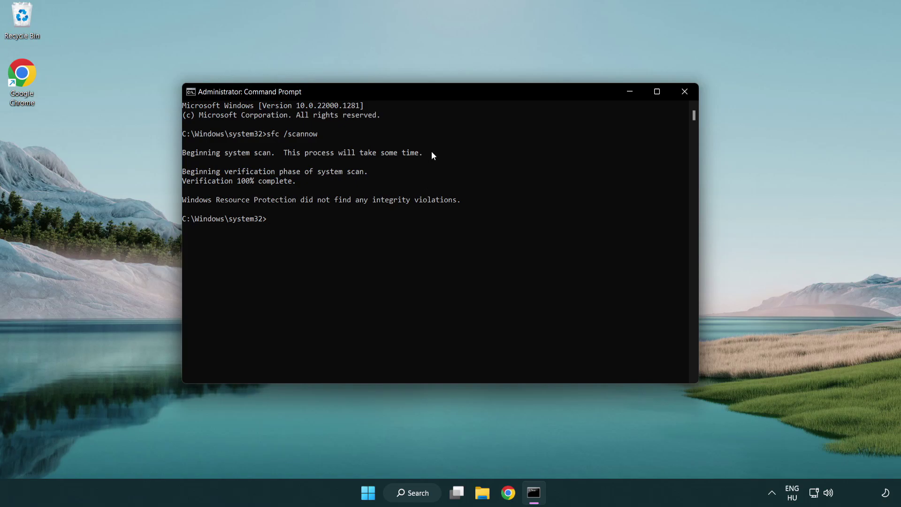
pyautogui.click(685, 92)
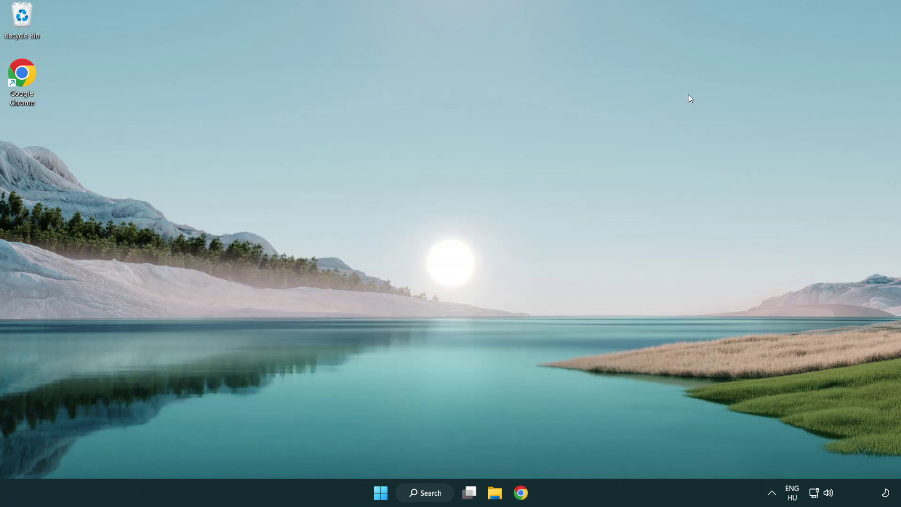
# Step: Open taskbar search and look up 'security' to find Windows Security
pyautogui.press('super')
pyautogui.click(595, 451)
pyautogui.click(429, 499)
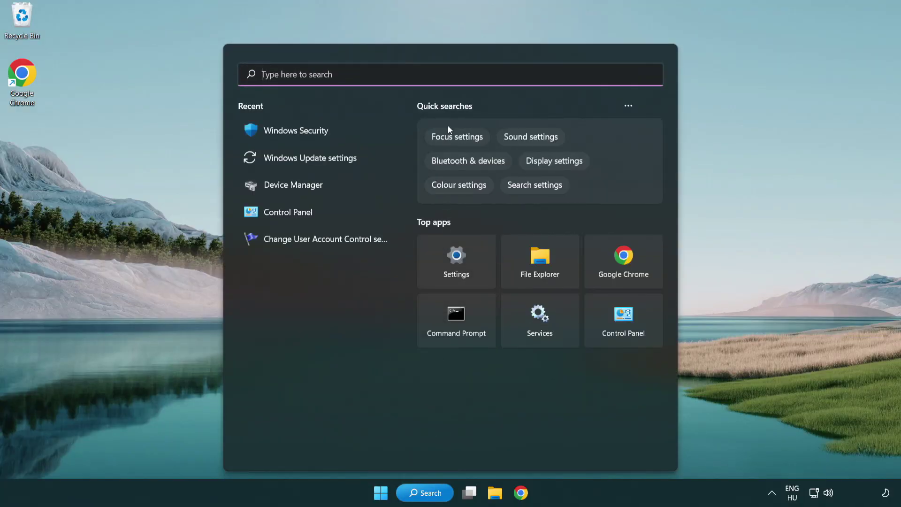
pyautogui.write('sec')
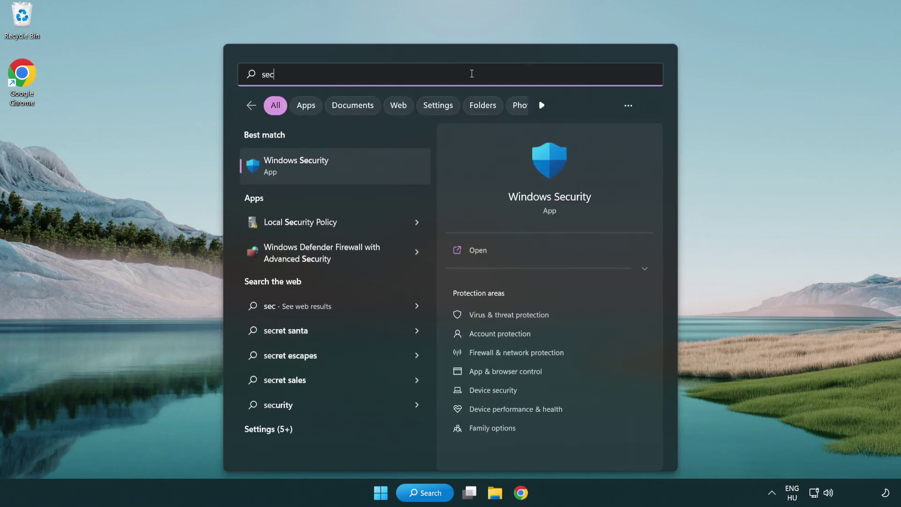
pyautogui.write('uri')
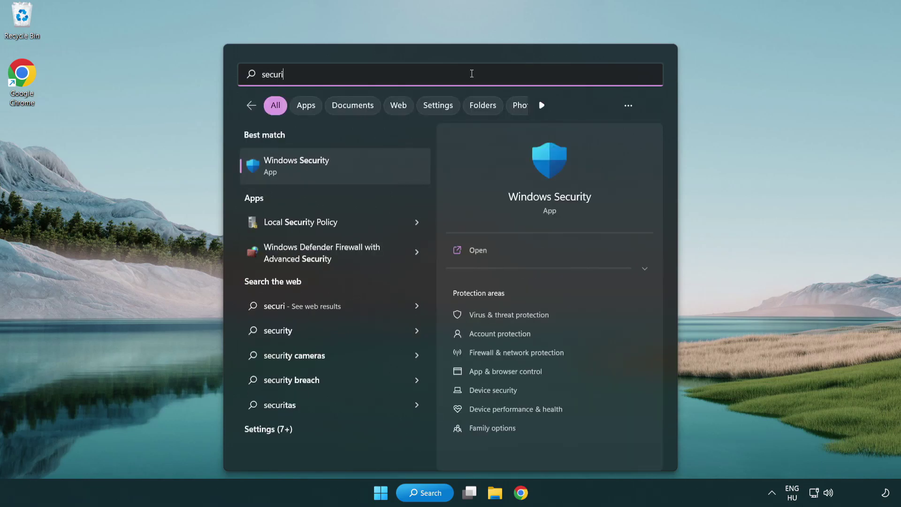
pyautogui.write('ty')
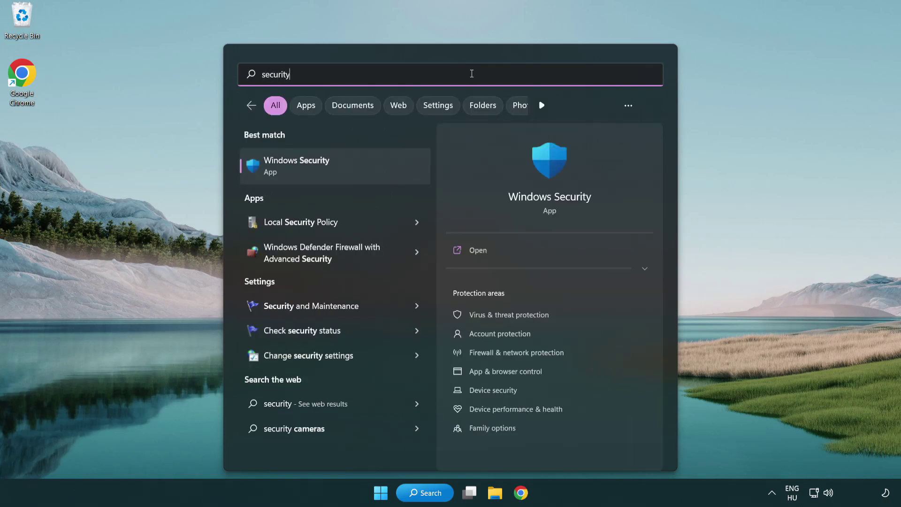
# Step: Open Windows Security's Virus & threat protection settings and reach the Exclusions list showing chrome.exe
pyautogui.click(369, 173)
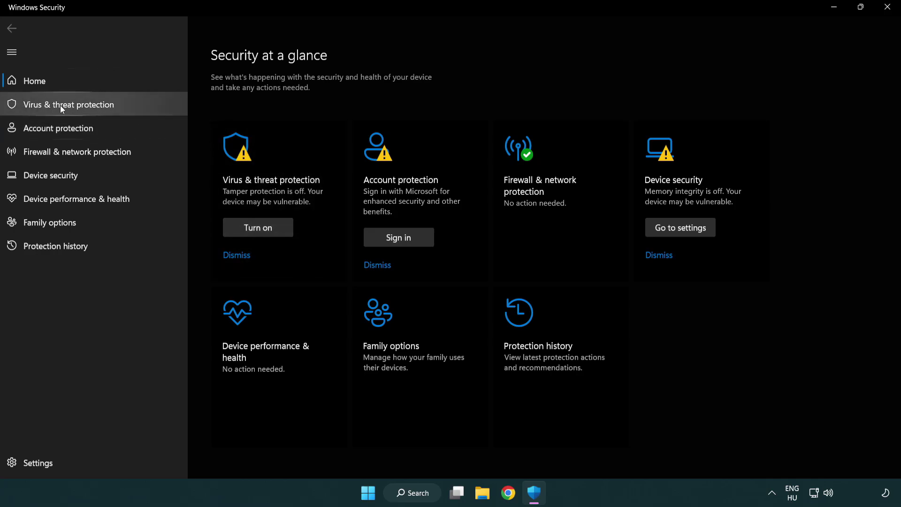
pyautogui.click(136, 103)
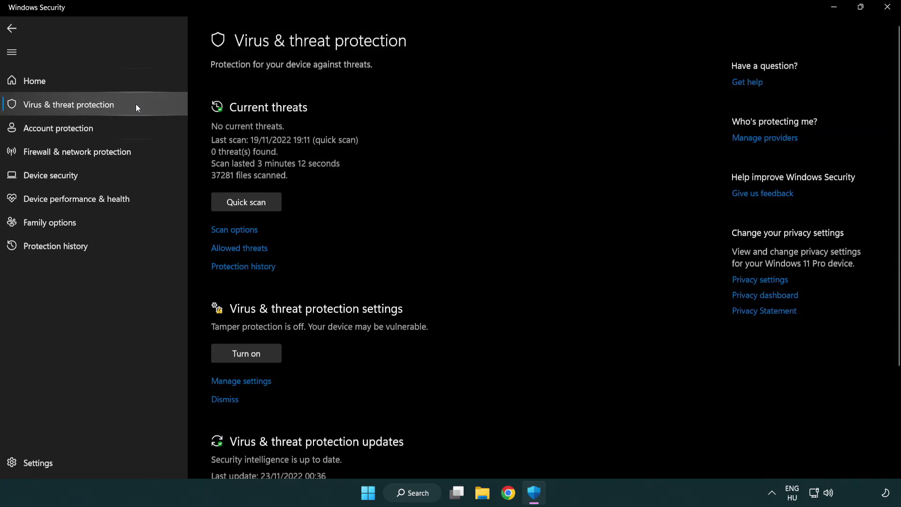
pyautogui.scroll(-2, 261, 197)
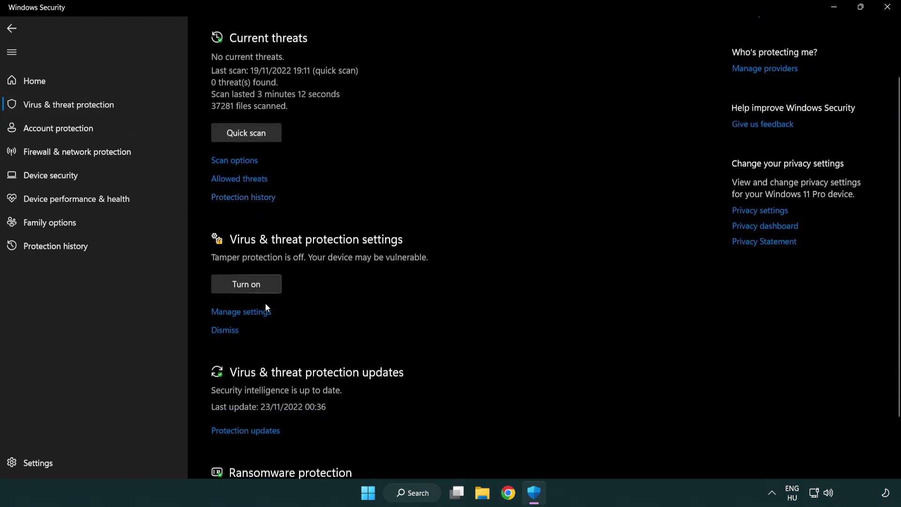
pyautogui.click(239, 312)
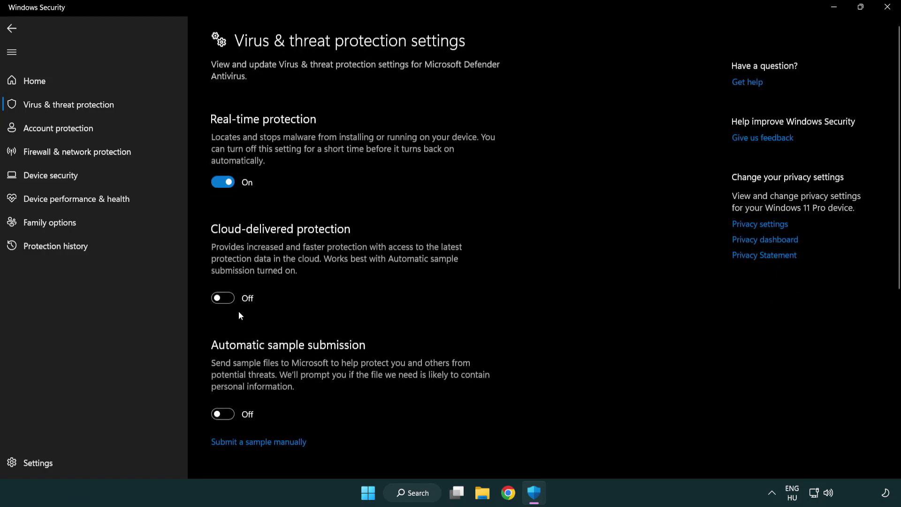
pyautogui.scroll(-1, 239, 312)
pyautogui.scroll(-1, 239, 312)
pyautogui.scroll(-3, 240, 313)
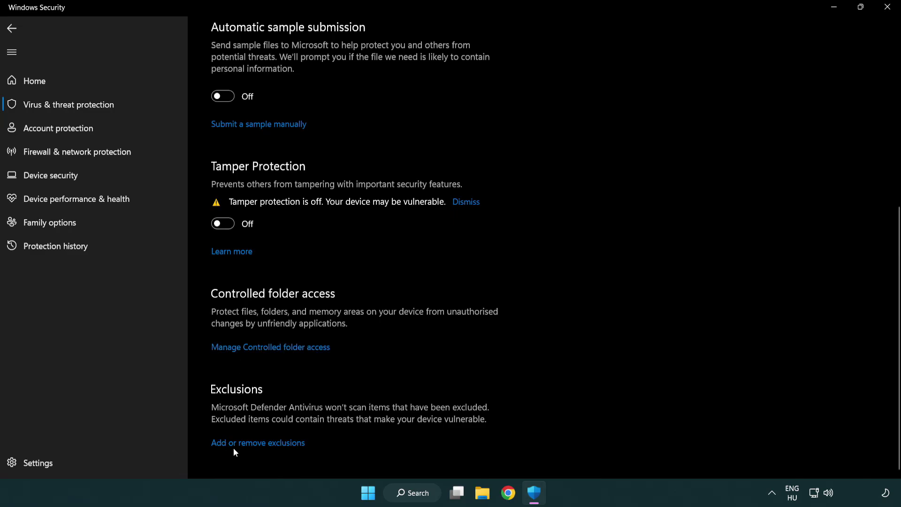
pyautogui.click(260, 448)
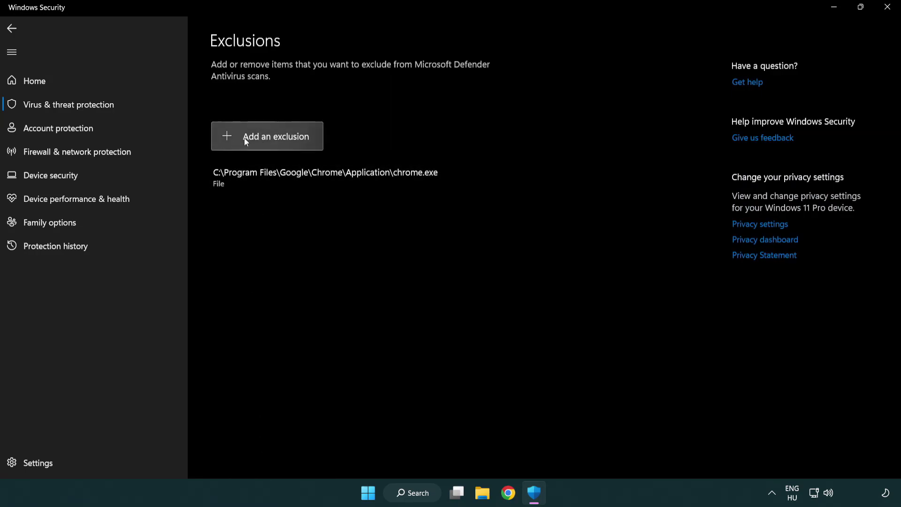
# Step: Add a File exclusion for the NOT WORKING APP shortcut in C:\Program Files (x86)\NOT WORKING APP
pyautogui.click(270, 139)
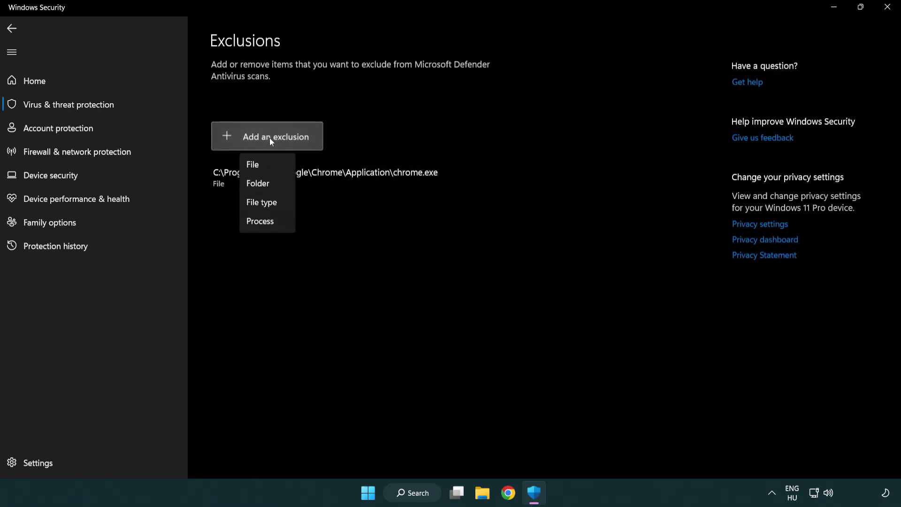
pyautogui.click(270, 168)
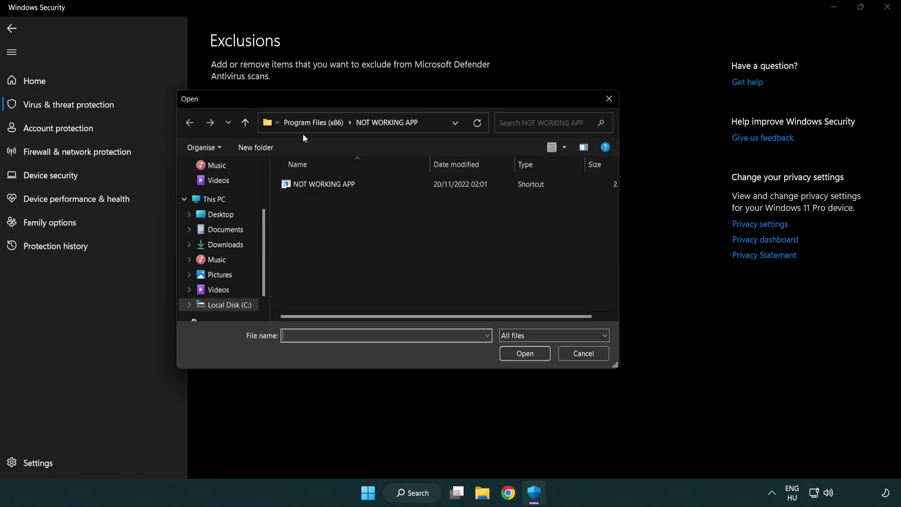
pyautogui.click(306, 125)
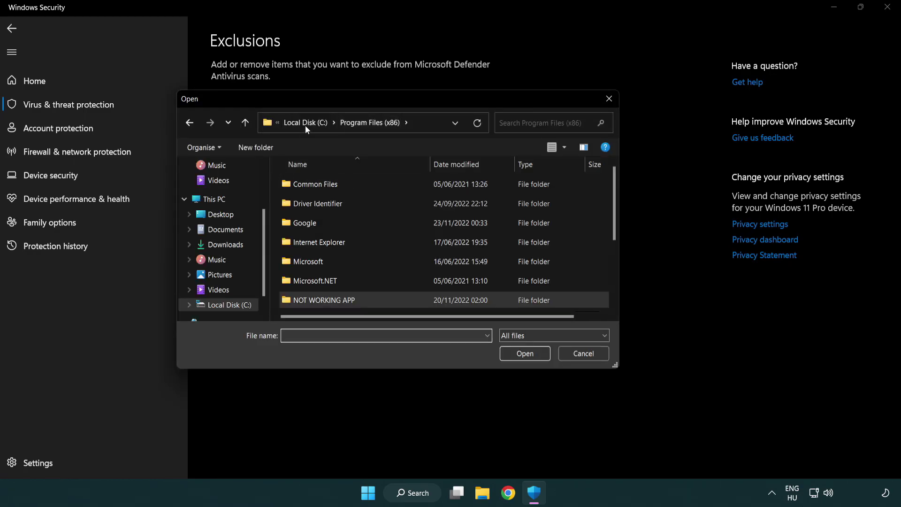
pyautogui.click(308, 124)
pyautogui.click(305, 126)
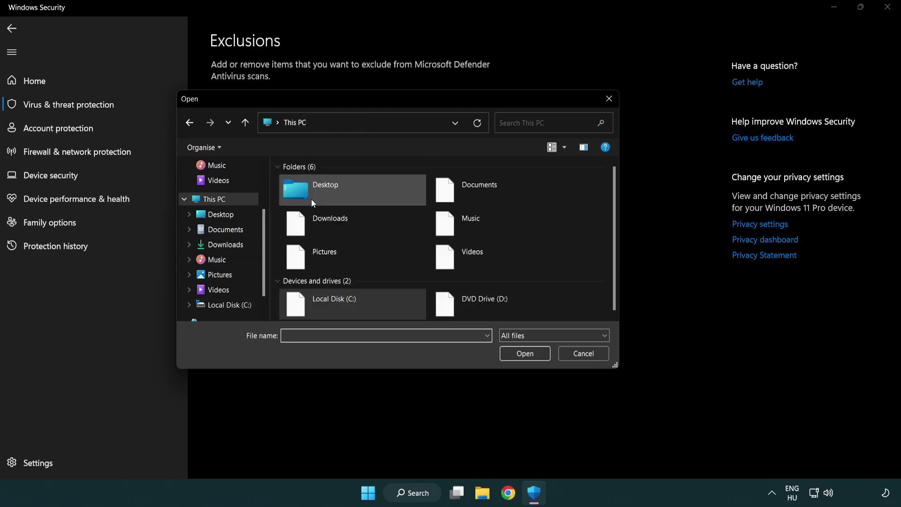
pyautogui.doubleClick(330, 312)
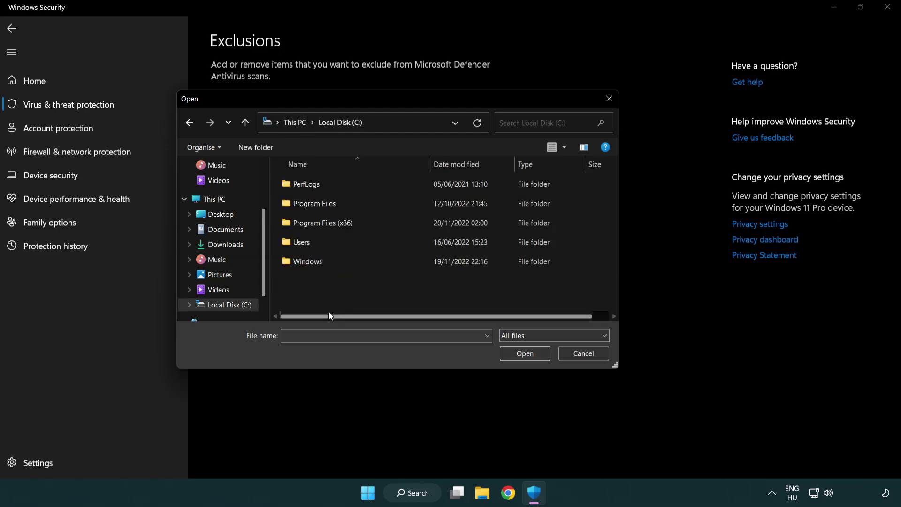
pyautogui.doubleClick(330, 224)
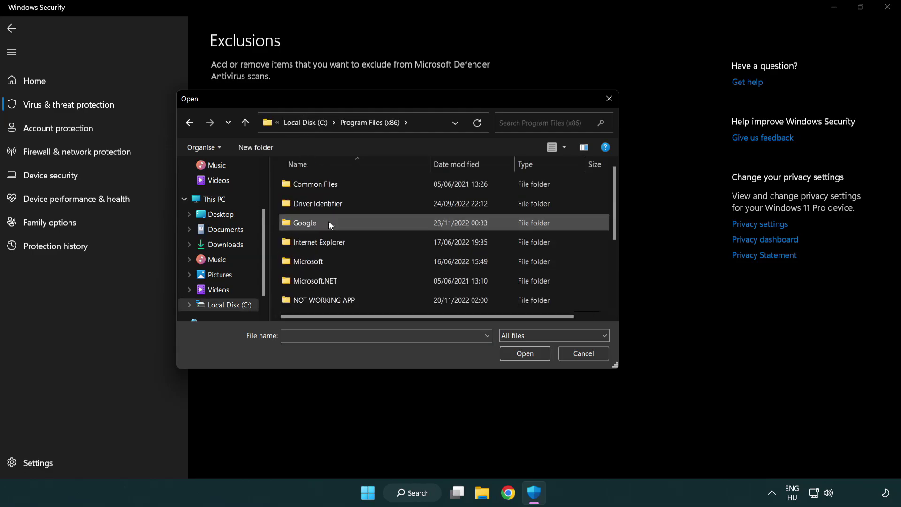
pyautogui.doubleClick(335, 302)
pyautogui.click(317, 183)
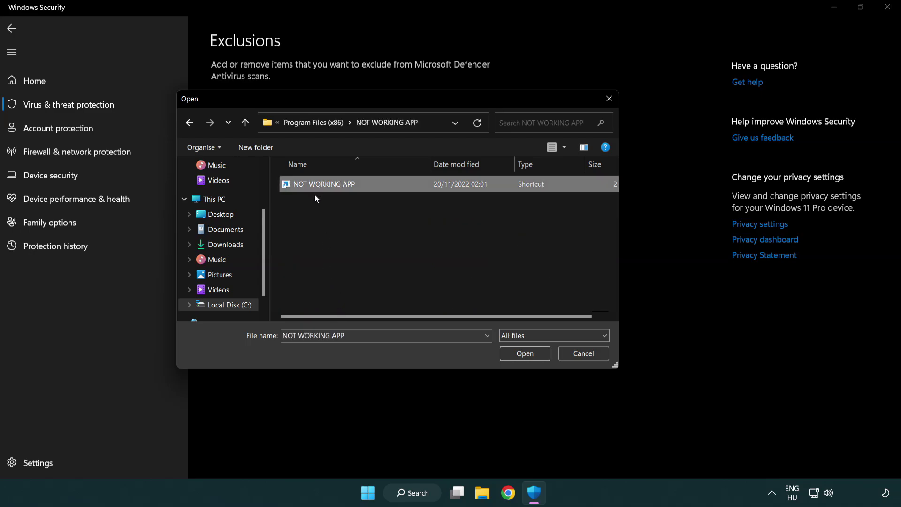
pyautogui.click(522, 357)
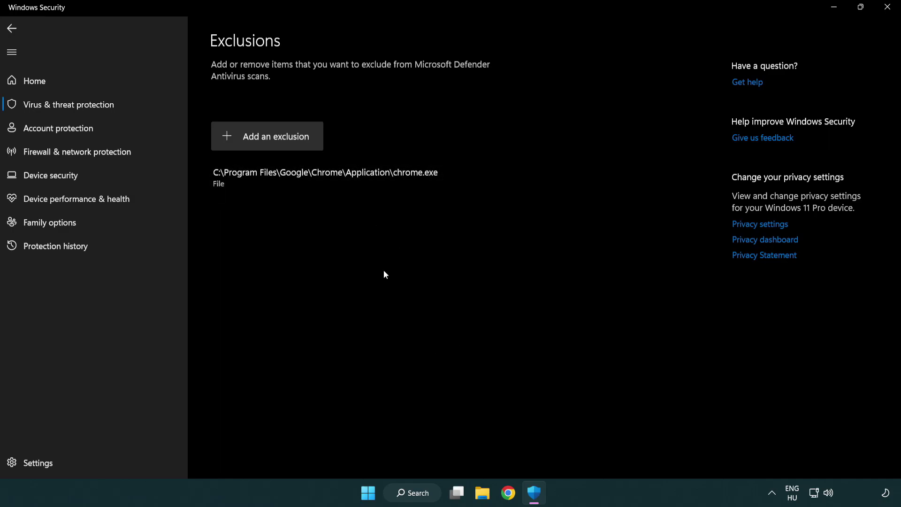
# Step: Close Windows Security and show the Start menu's Sleep, Shut down and Restart options
pyautogui.click(887, 9)
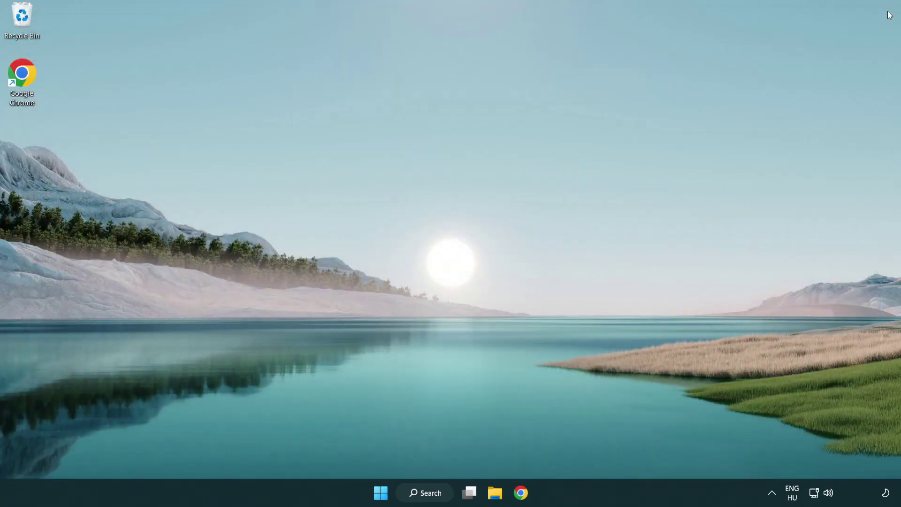
pyautogui.click(380, 493)
pyautogui.click(597, 452)
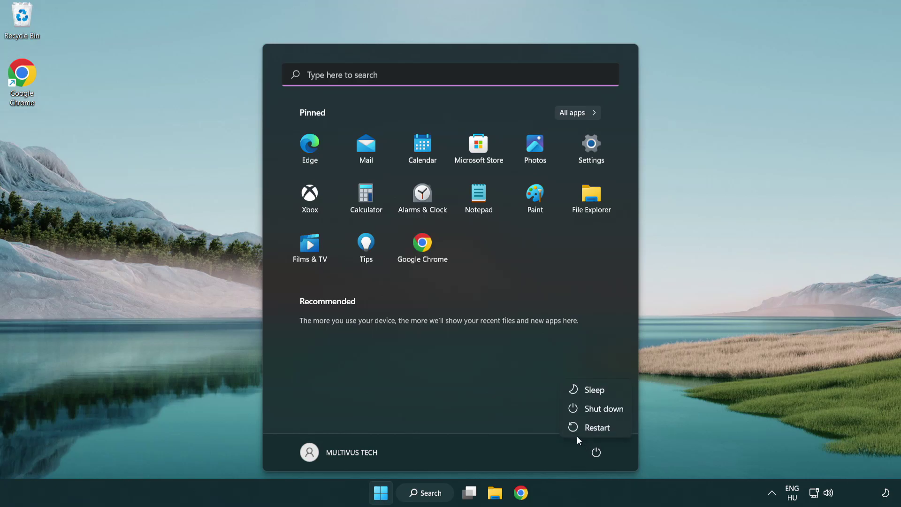